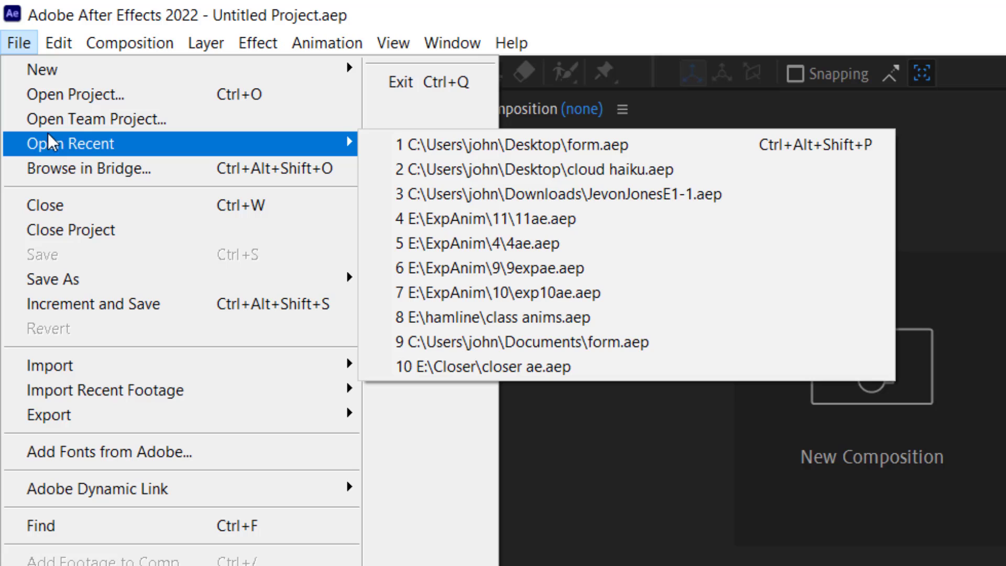
Step: Open the recent project form.aep and select its clock face and cloud layers in turn
click(511, 140)
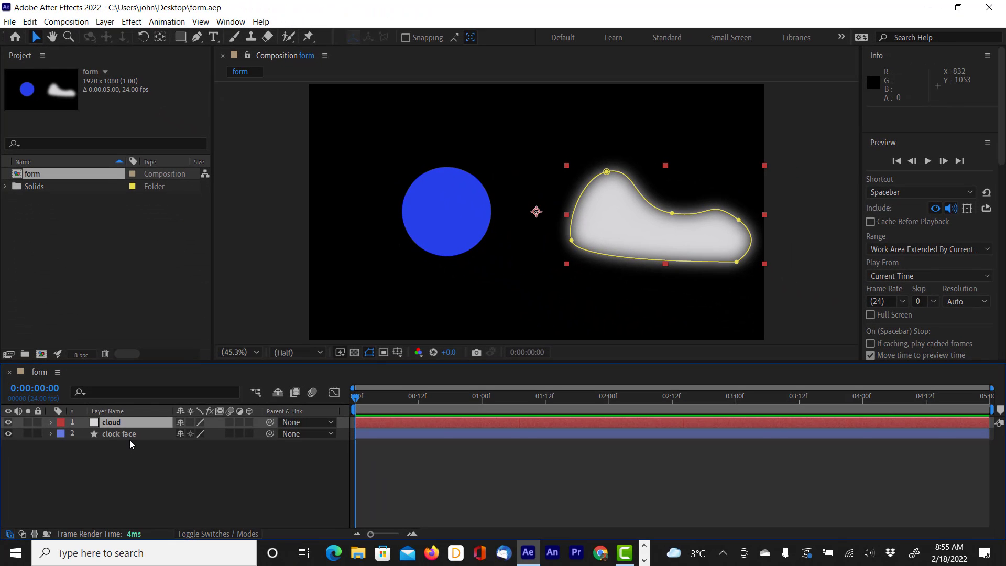
click(129, 438)
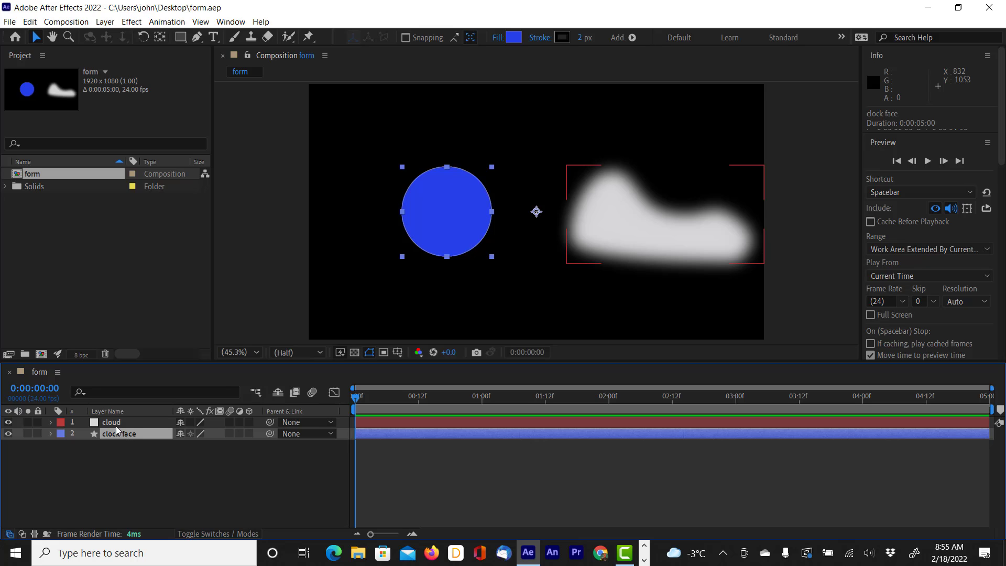
click(115, 426)
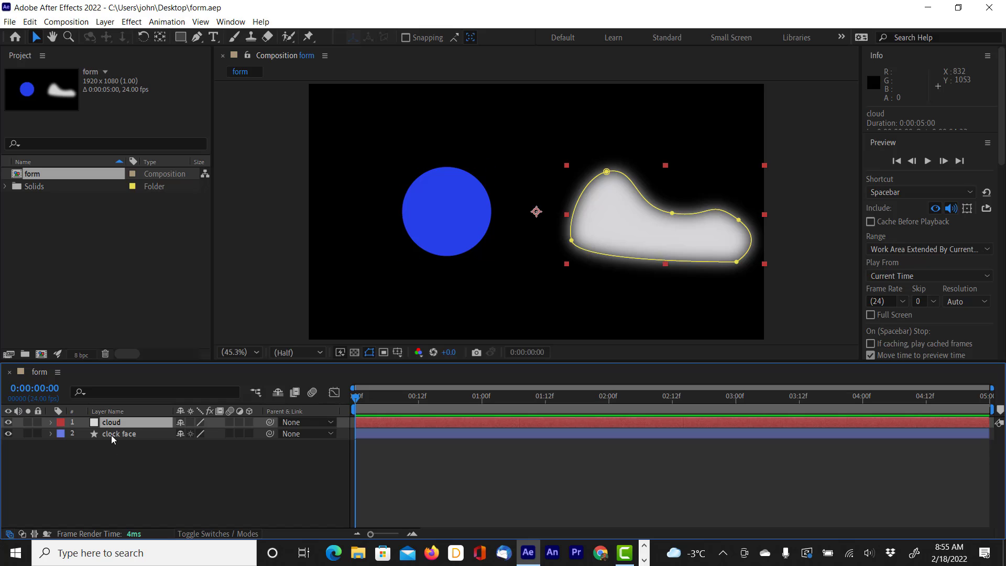
click(113, 440)
click(119, 438)
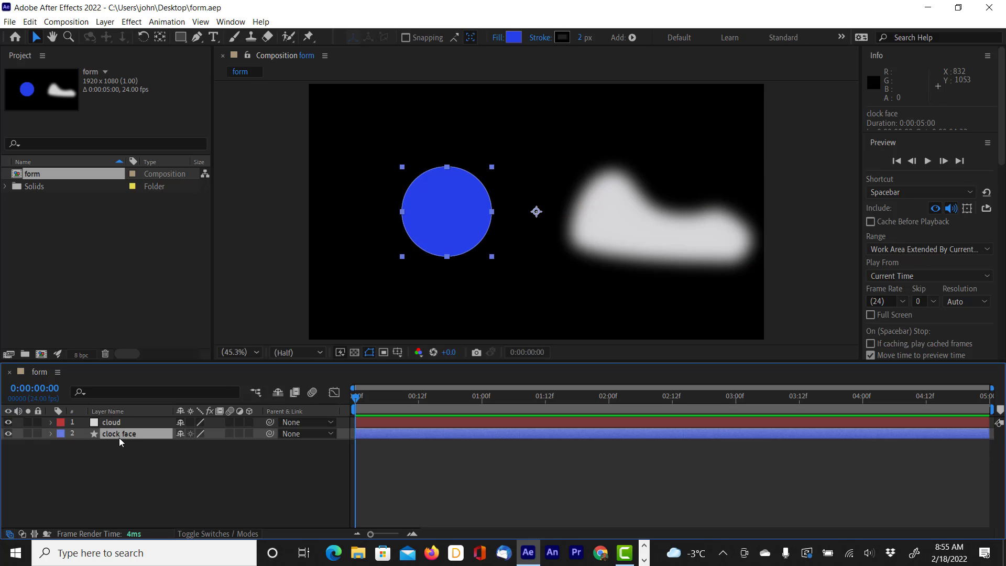
click(118, 426)
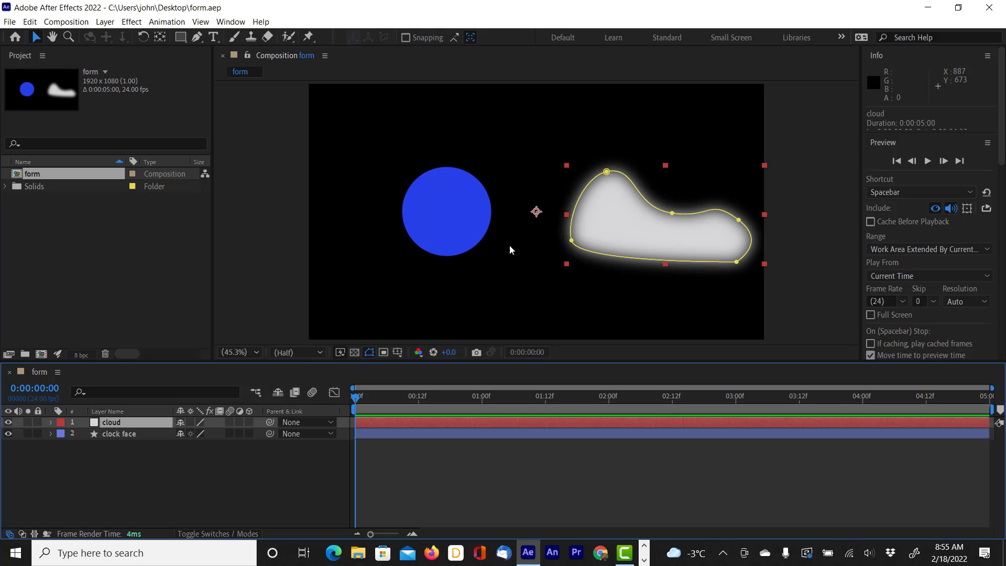
Step: Move the blue clock face down to about position 1073, 754 and place the cloud above it near the frame's upper edge
click(455, 221)
drag(455, 222, 485, 263)
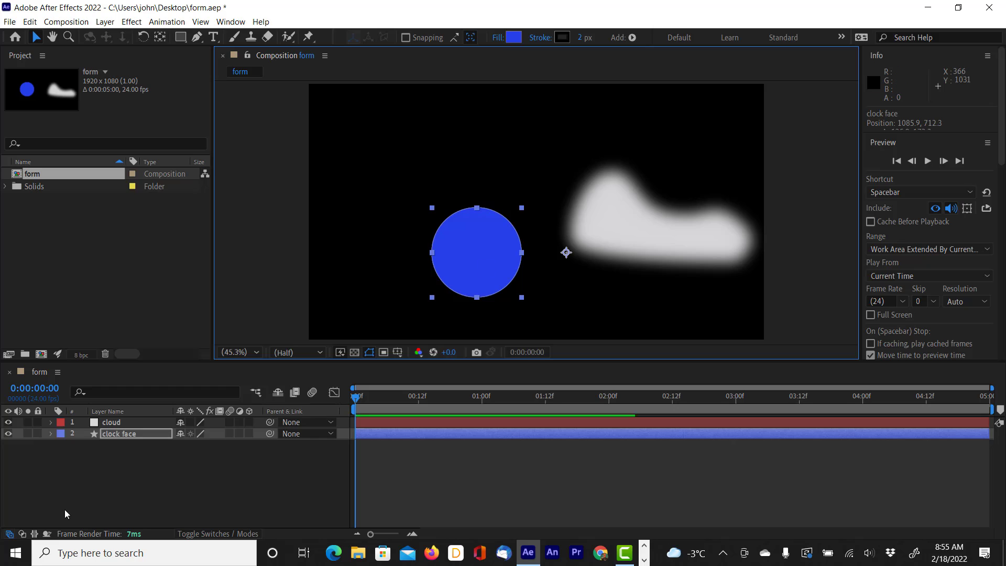
click(679, 238)
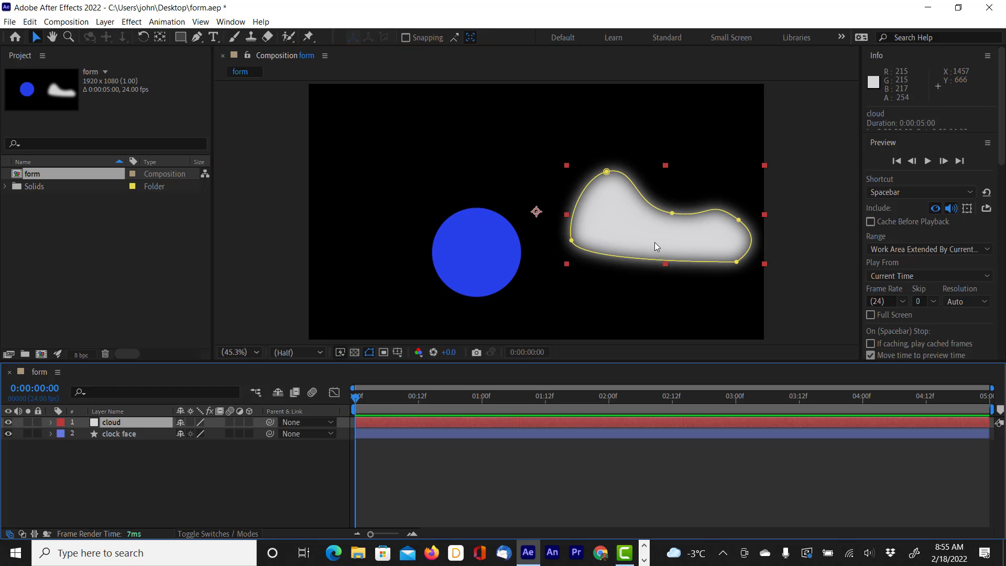
drag(655, 242, 574, 183)
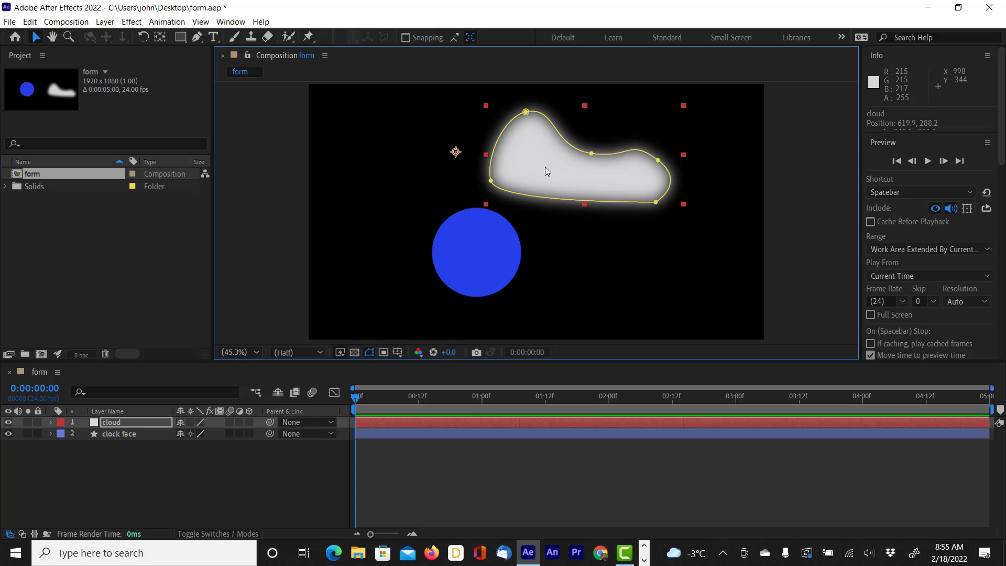
drag(545, 170, 542, 162)
drag(483, 267, 481, 279)
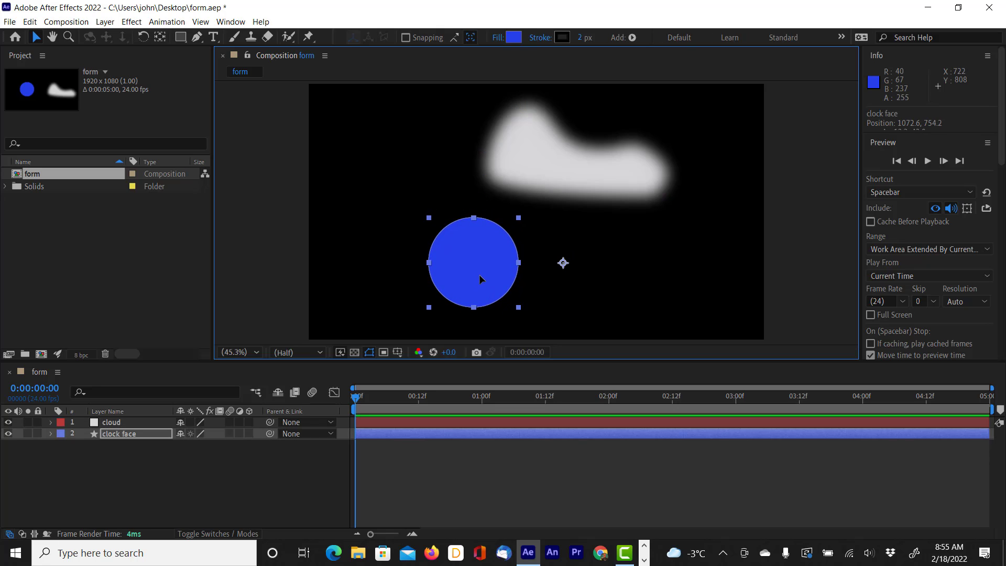
click(168, 486)
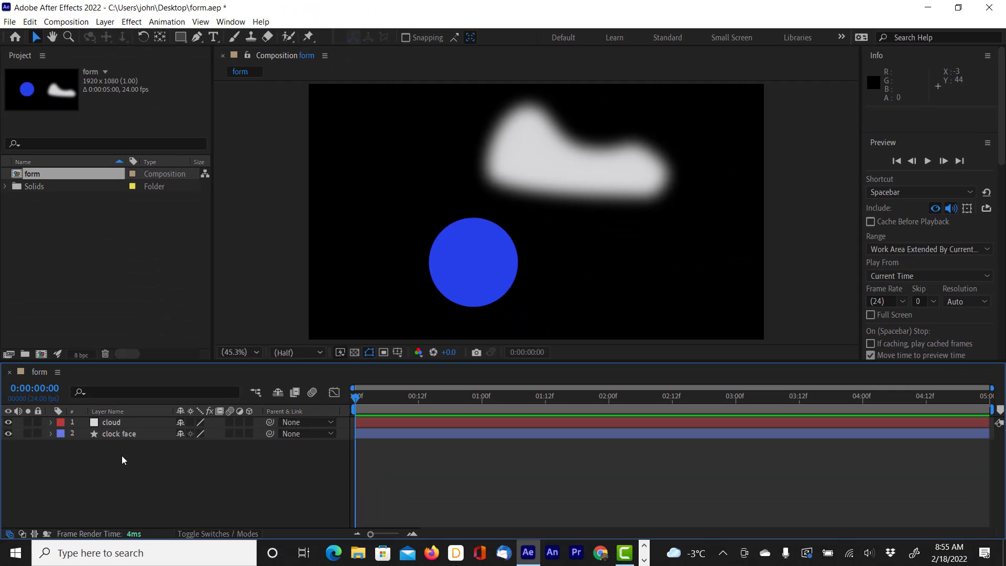
Step: With no layer selected, choose the Rectangle tool and set the shape fill colour to grey 767678
click(112, 426)
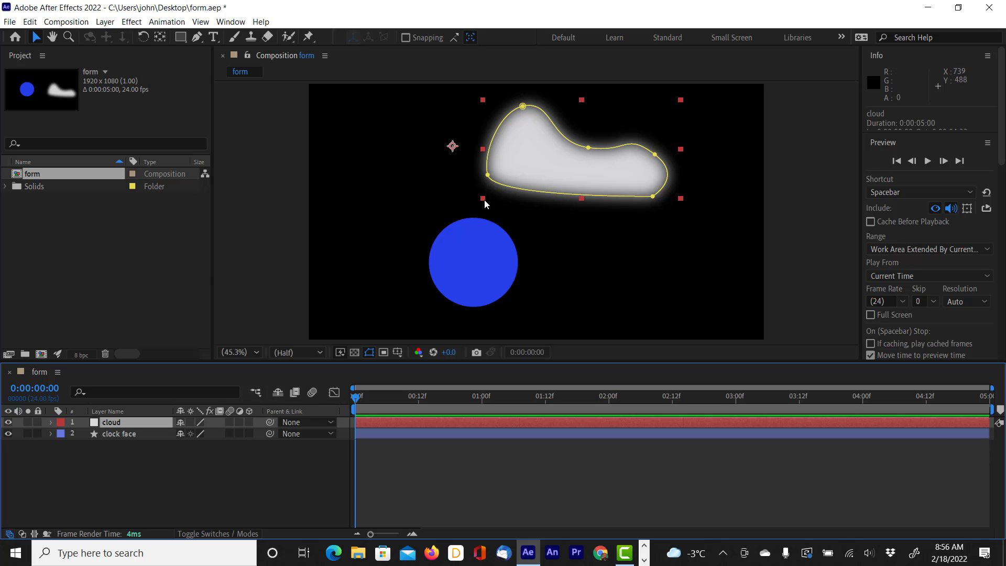
click(132, 471)
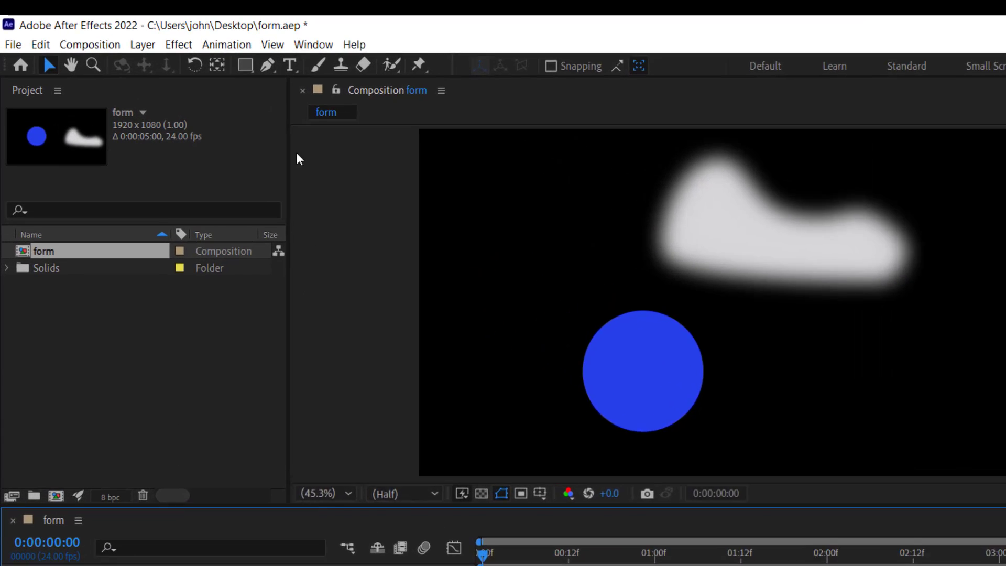
click(180, 36)
click(274, 84)
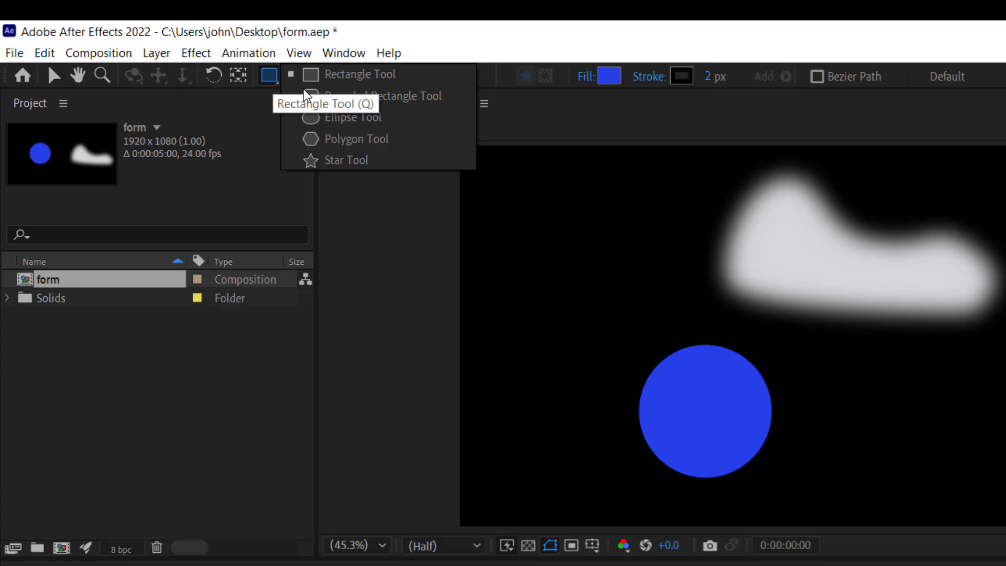
click(335, 79)
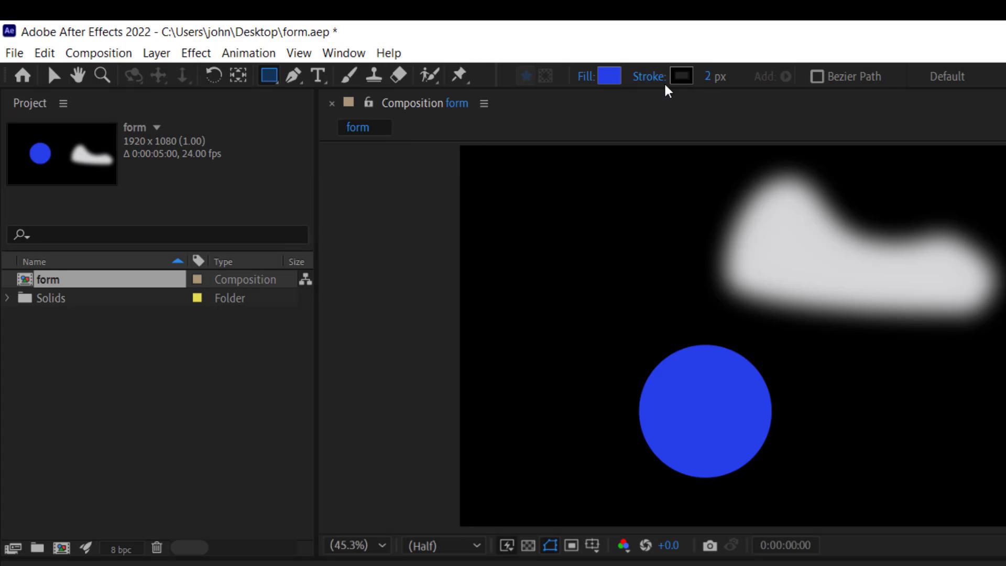
click(608, 77)
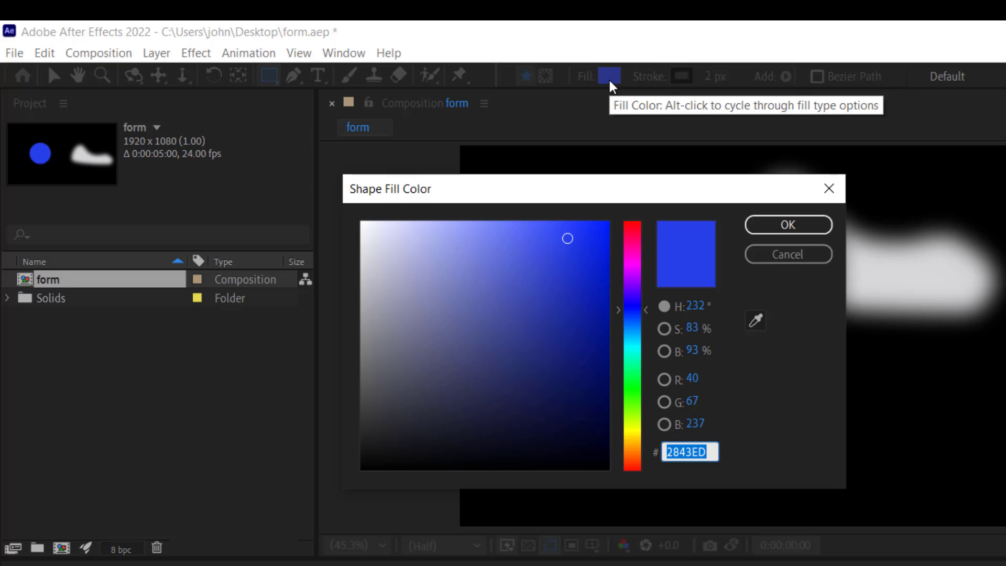
mouse_move(568, 244)
mouse_down()
mouse_move(389, 375)
mouse_move(366, 352)
mouse_up()
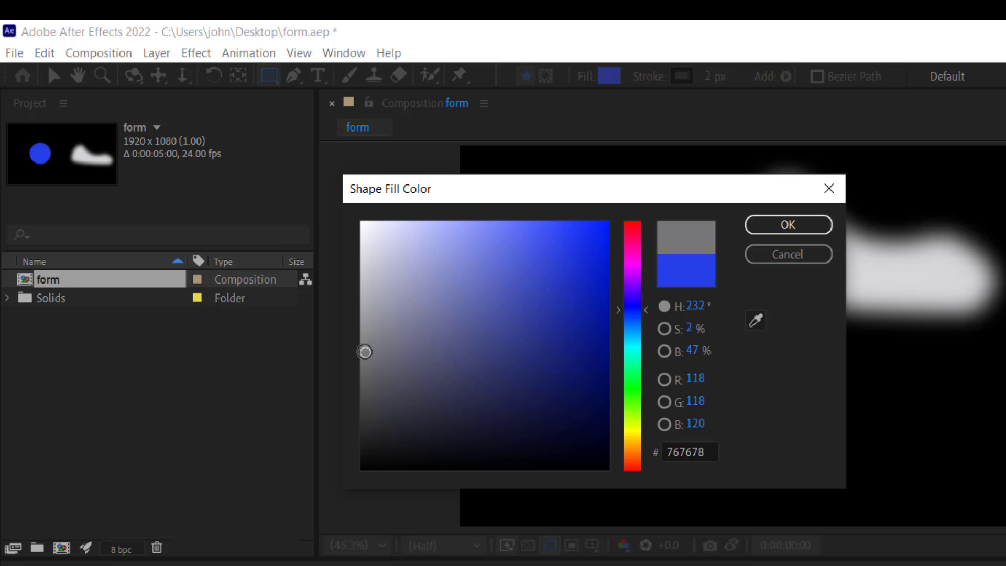
click(790, 227)
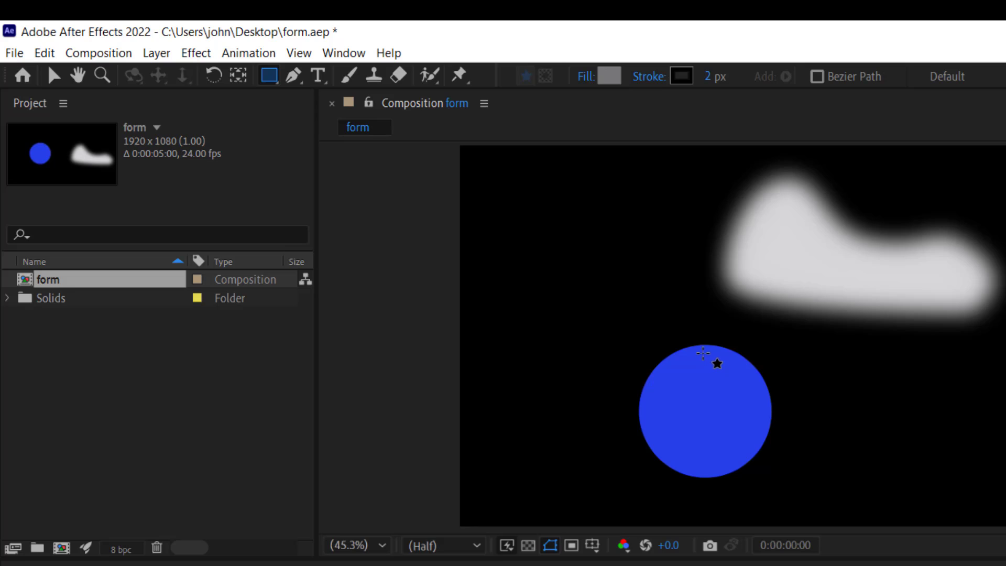
Step: Draw a narrow upright rectangle from the top of the blue circle to about its centre and name the layer "clock hand"
drag(701, 348, 715, 424)
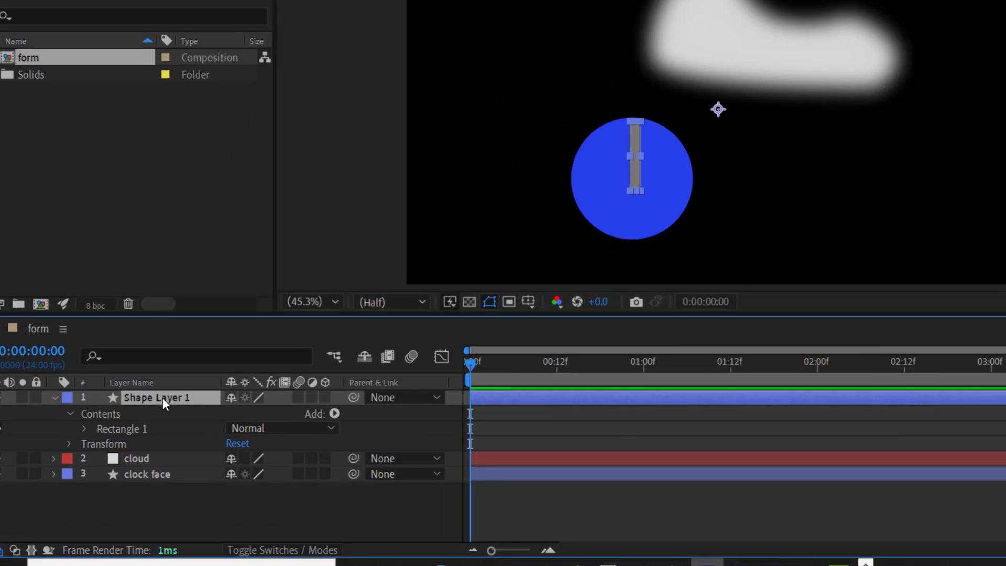
key(Return)
text(clock hand)
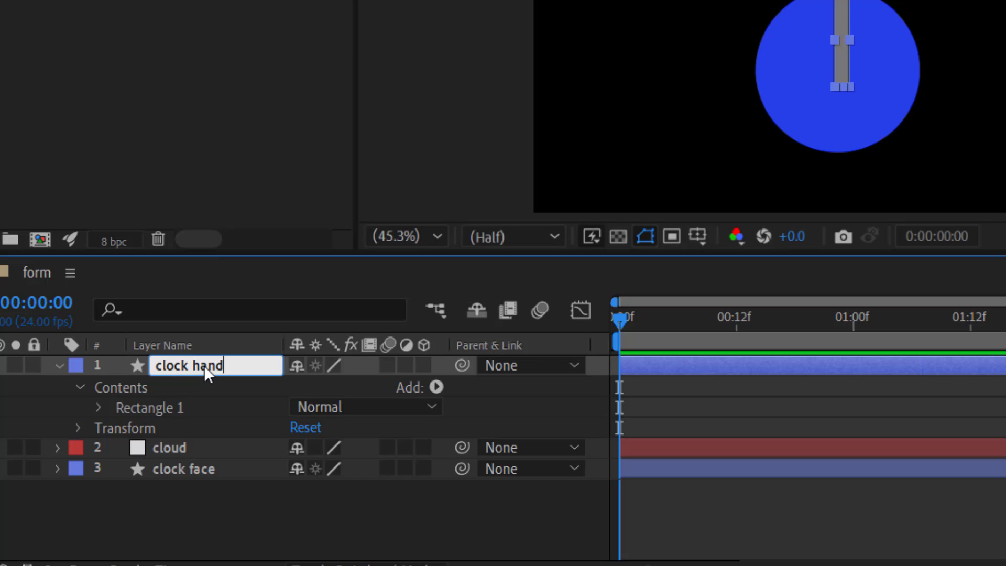
key(Return)
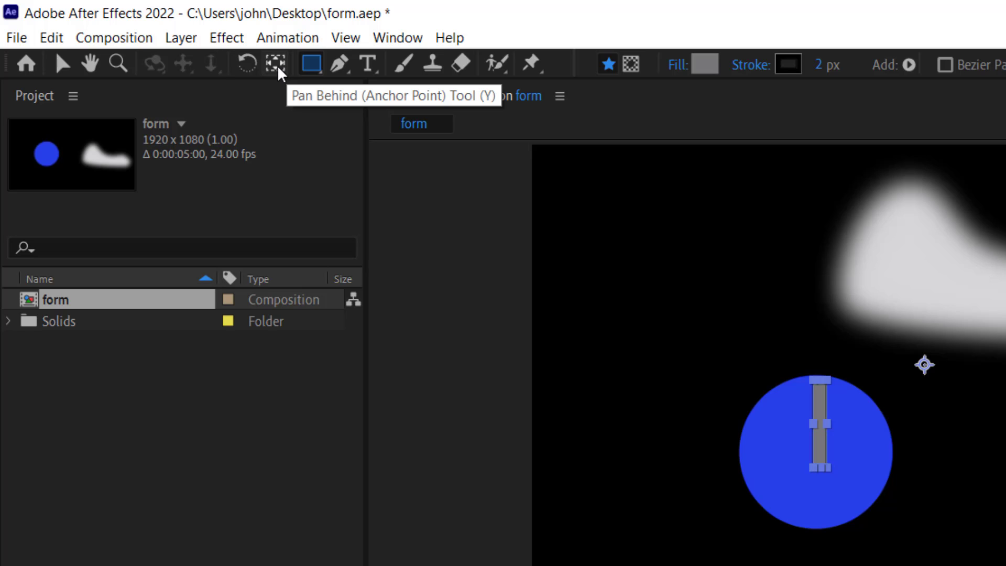
Step: Place the clock hand's anchor point at the hand's lower end, and shift the hand slightly up on the clock face
click(278, 69)
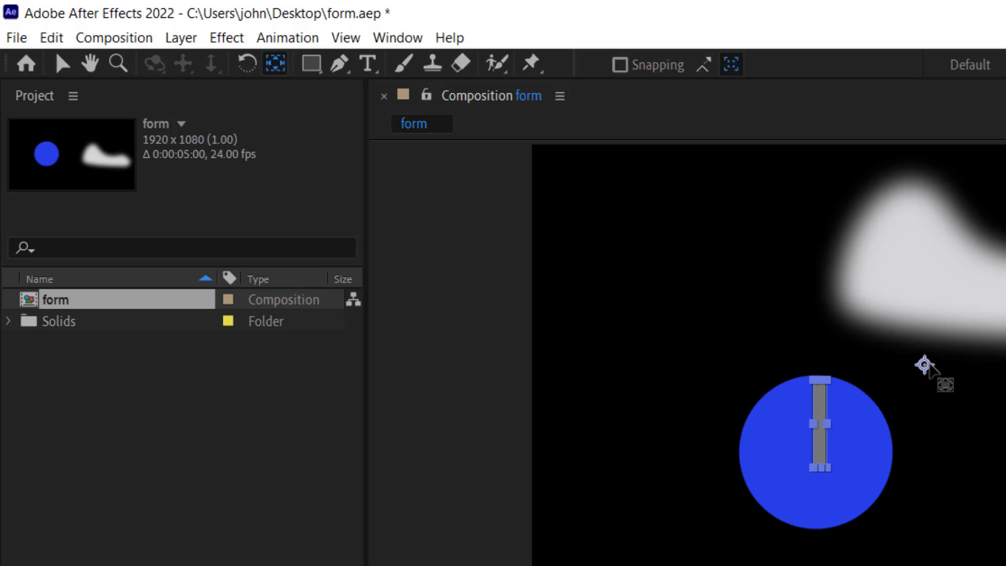
drag(925, 365, 825, 466)
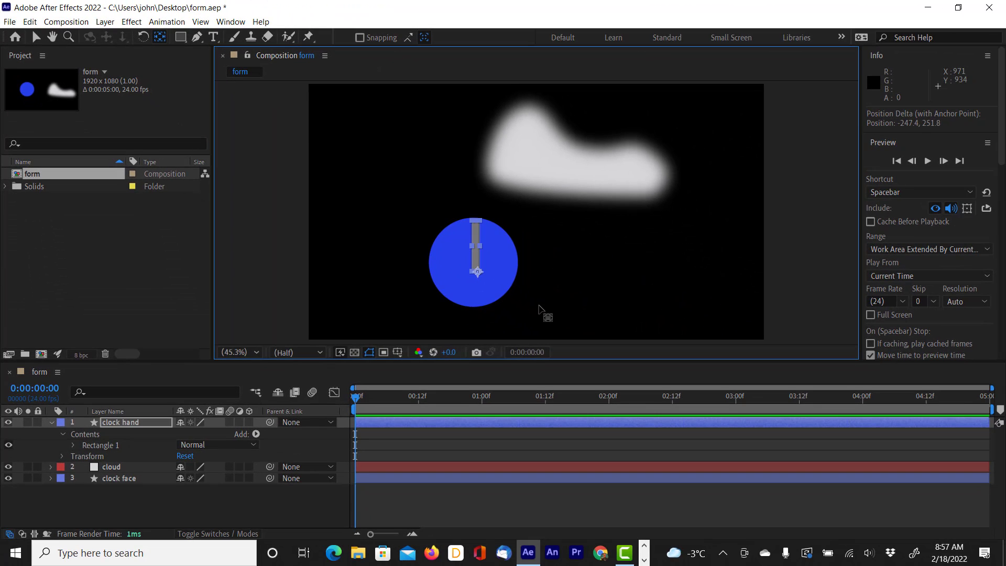
click(35, 39)
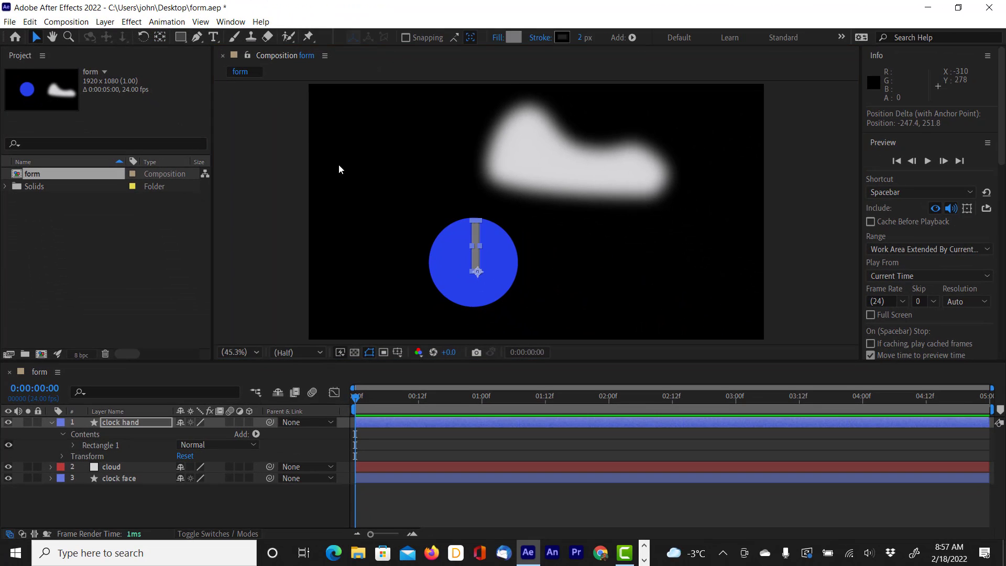
drag(479, 241, 477, 233)
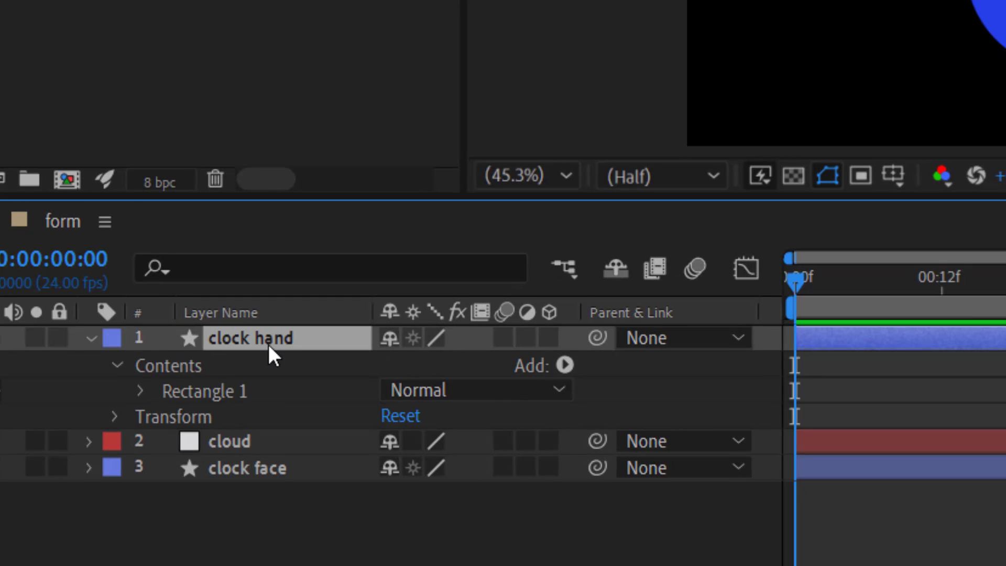
Step: Show the clock hand layer's Transform properties and scale the layer uniformly to 75%
click(90, 346)
click(90, 346)
click(115, 417)
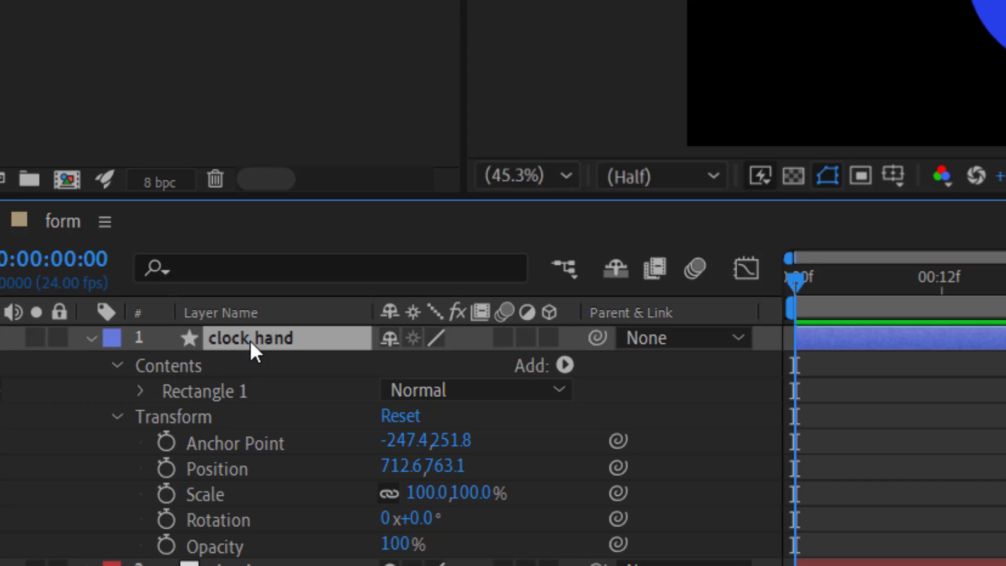
key(s)
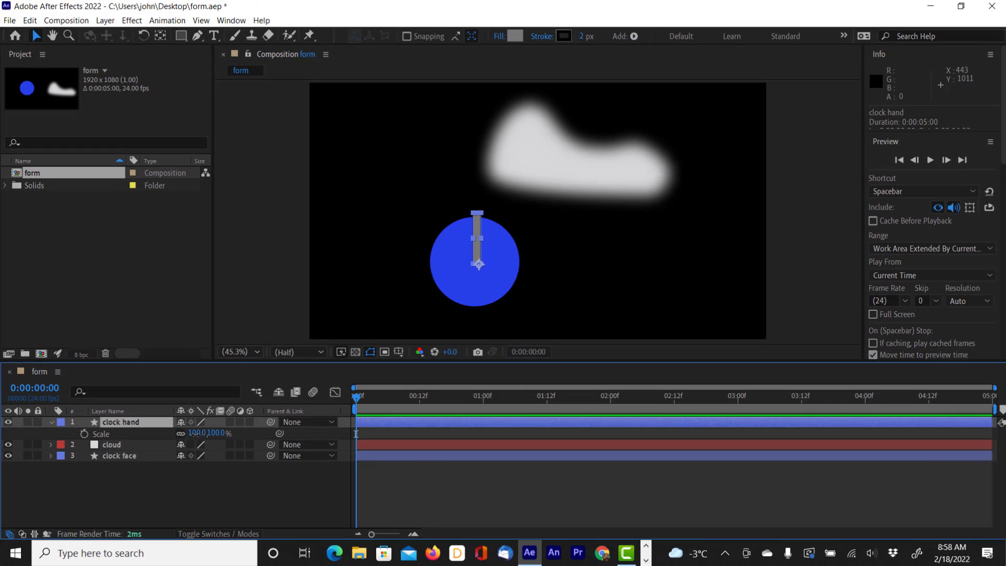
drag(431, 374, 415, 367)
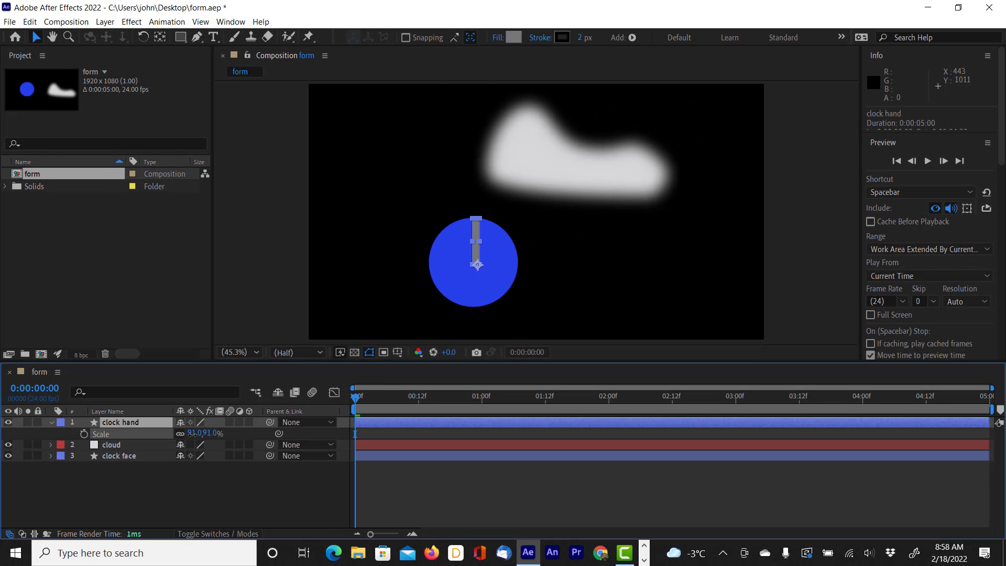
drag(192, 434, 185, 437)
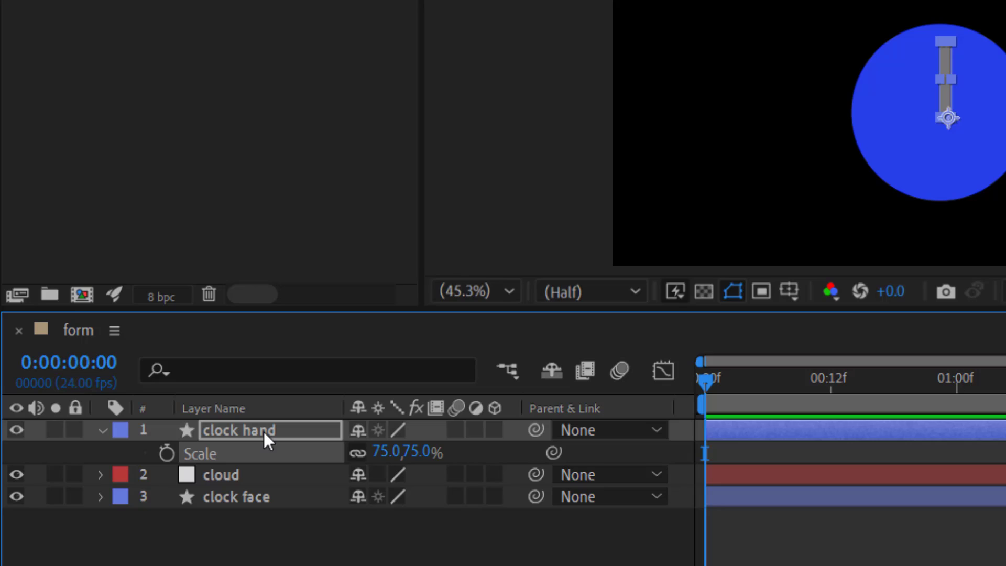
Step: Set a Rotation keyframe of 0 degrees on the clock hand layer at the first frame
key(r)
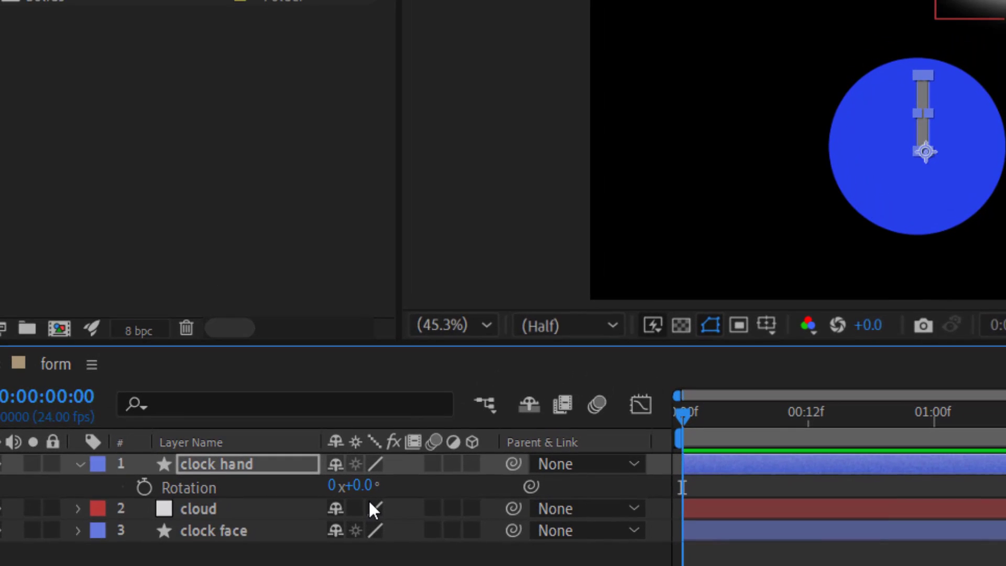
drag(678, 411, 674, 434)
click(141, 487)
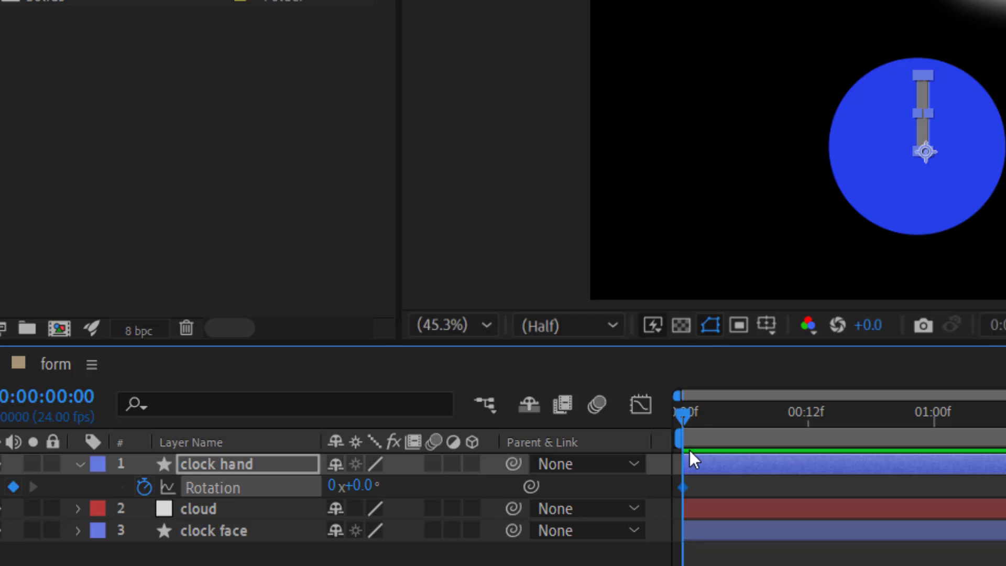
Step: Deselect the Rotation keyframe and move the current time to the composition's last frame, 0:00:04:23
drag(683, 416, 767, 414)
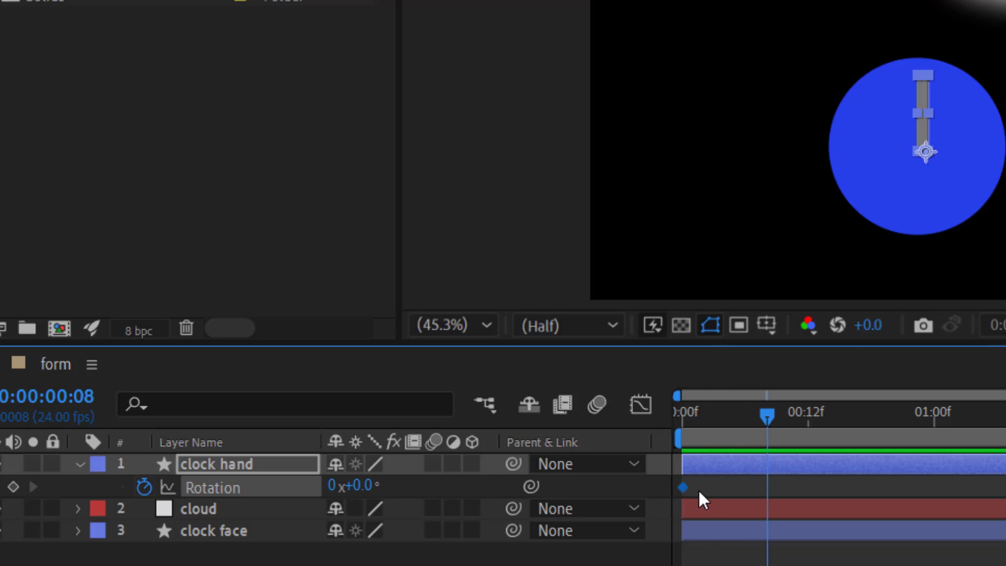
click(690, 493)
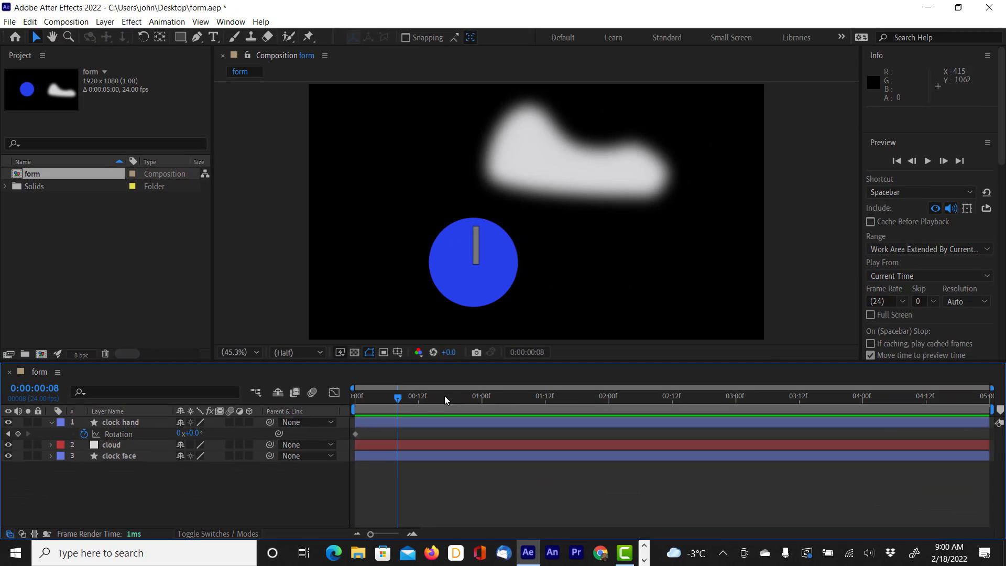
drag(402, 399, 990, 406)
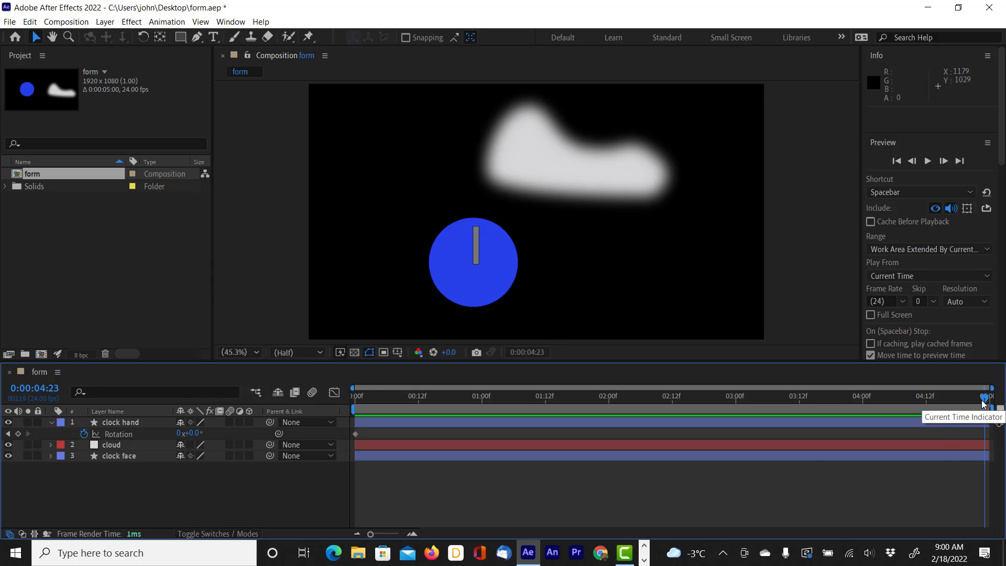
mouse_move(984, 399)
mouse_down()
mouse_move(877, 399)
mouse_move(989, 399)
mouse_up()
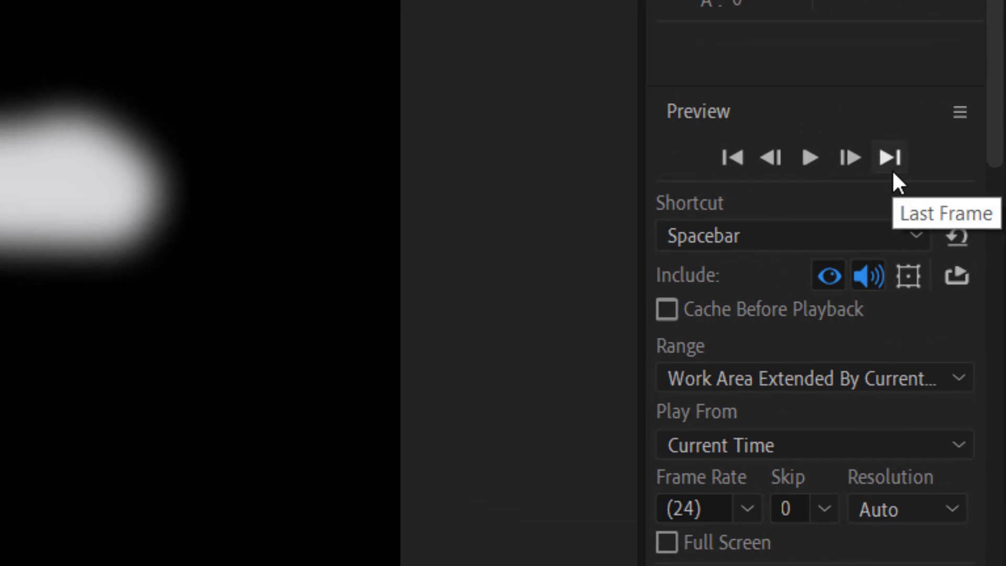
click(893, 173)
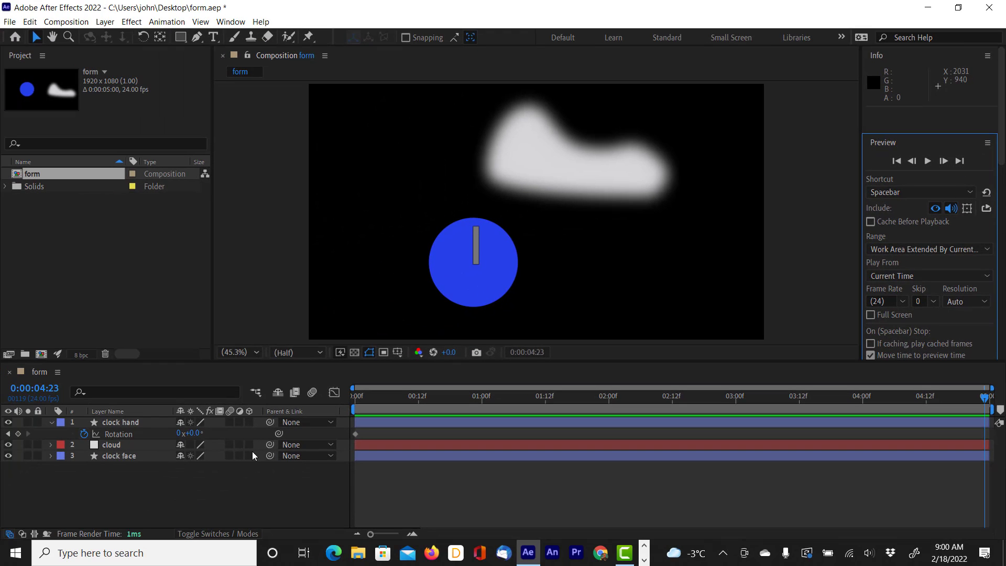
Step: Set the clock hand's Rotation to 270 degrees at the last frame, and return the current time to the first frame
click(209, 446)
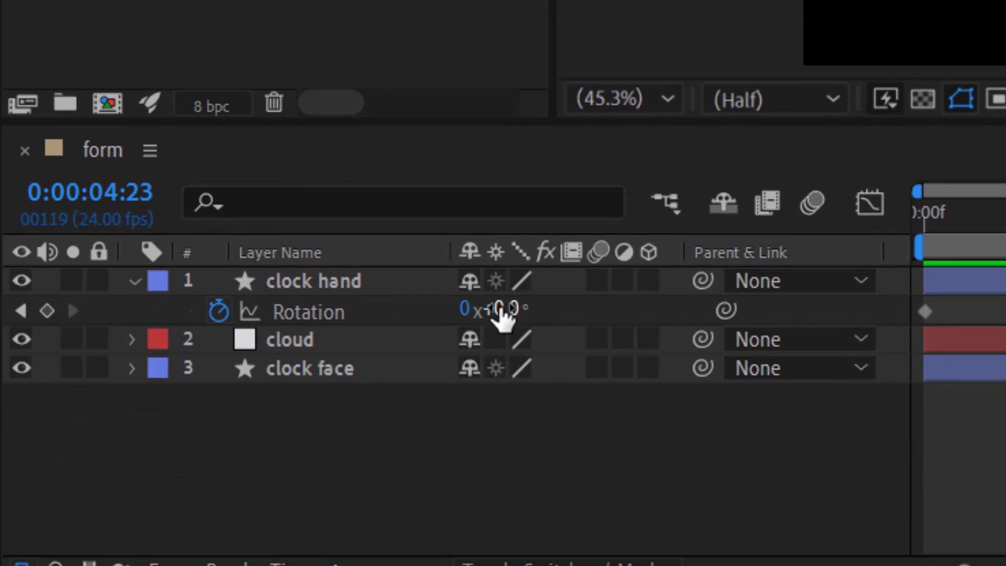
click(498, 309)
text(2)
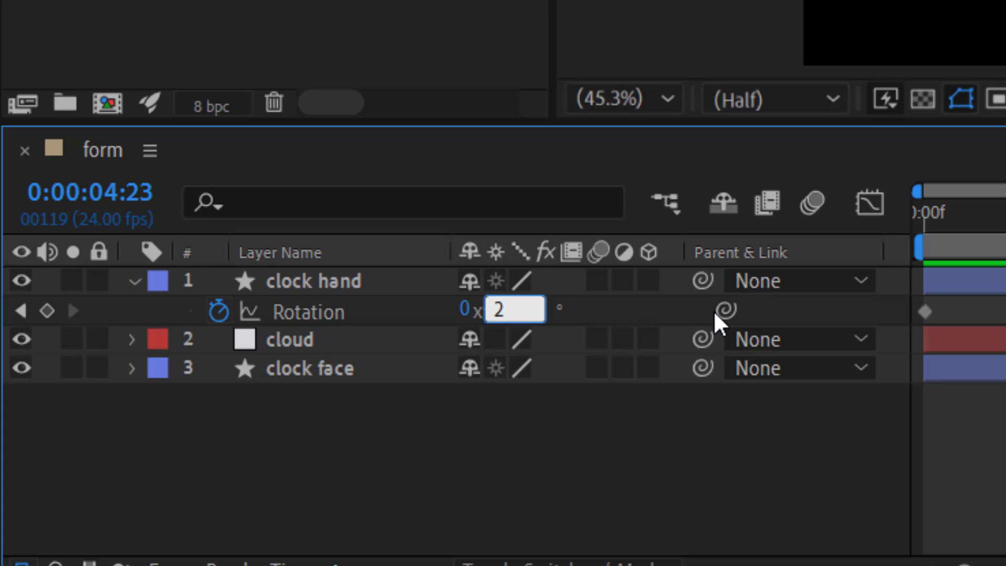
text(70)
key(Return)
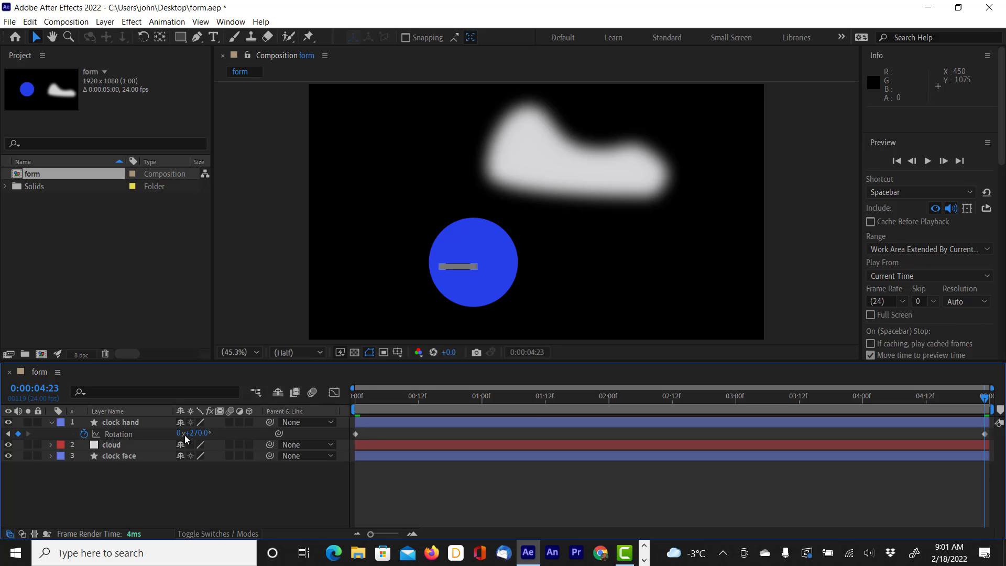
drag(361, 397, 307, 445)
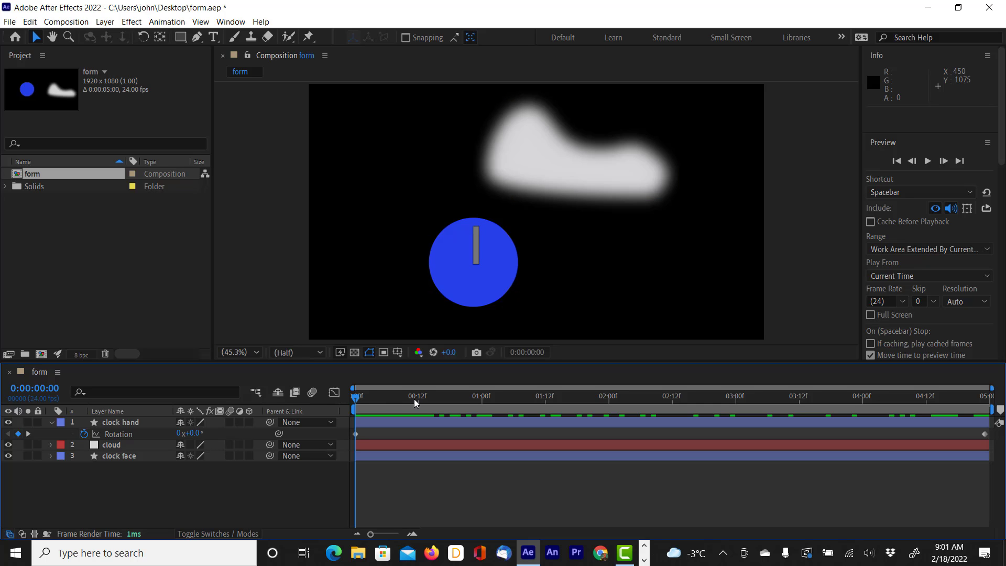
Step: Try a Rotation of -270 degrees on the clock hand's last-frame keyframe, and return the current time to the first frame
drag(449, 395, 985, 398)
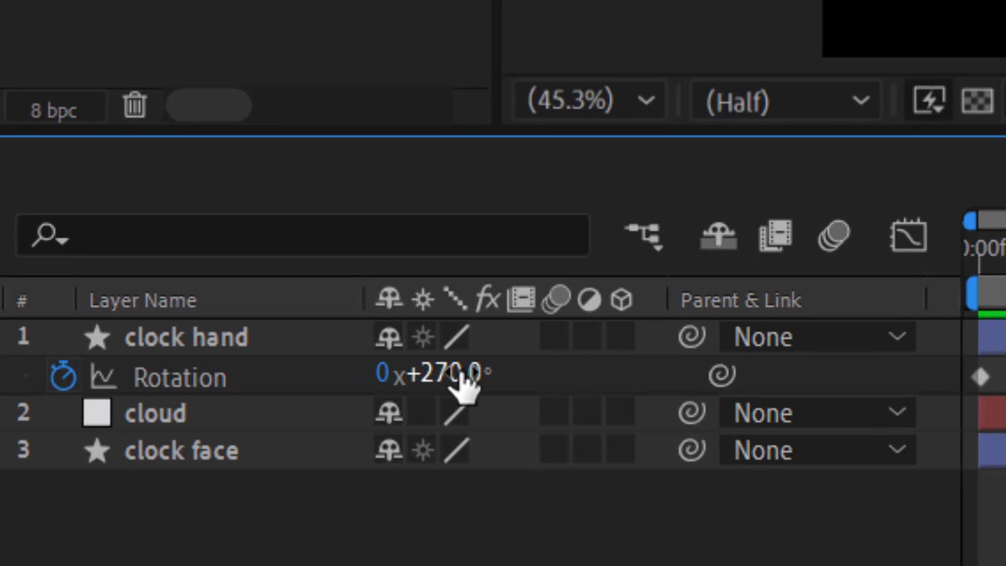
click(203, 434)
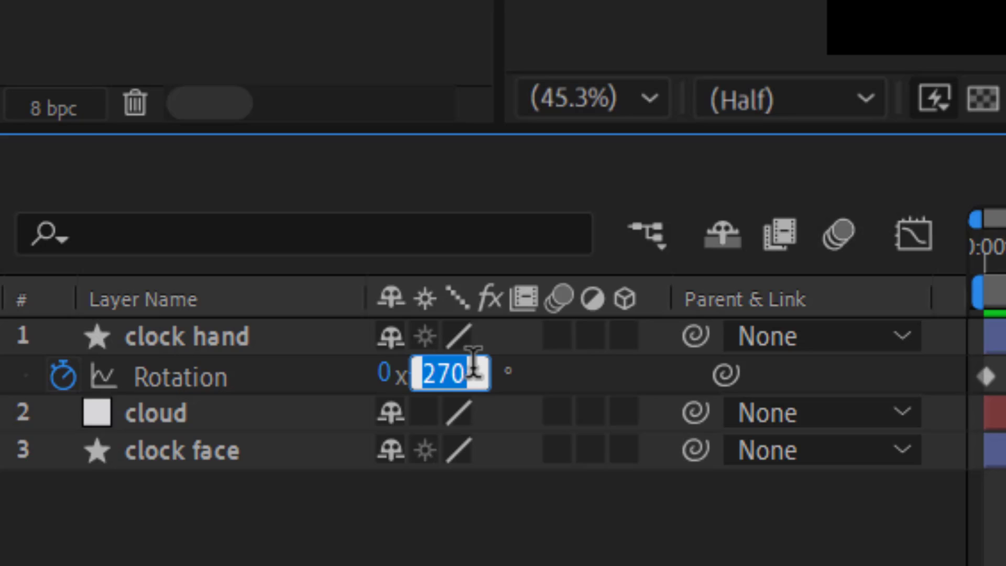
text(-270)
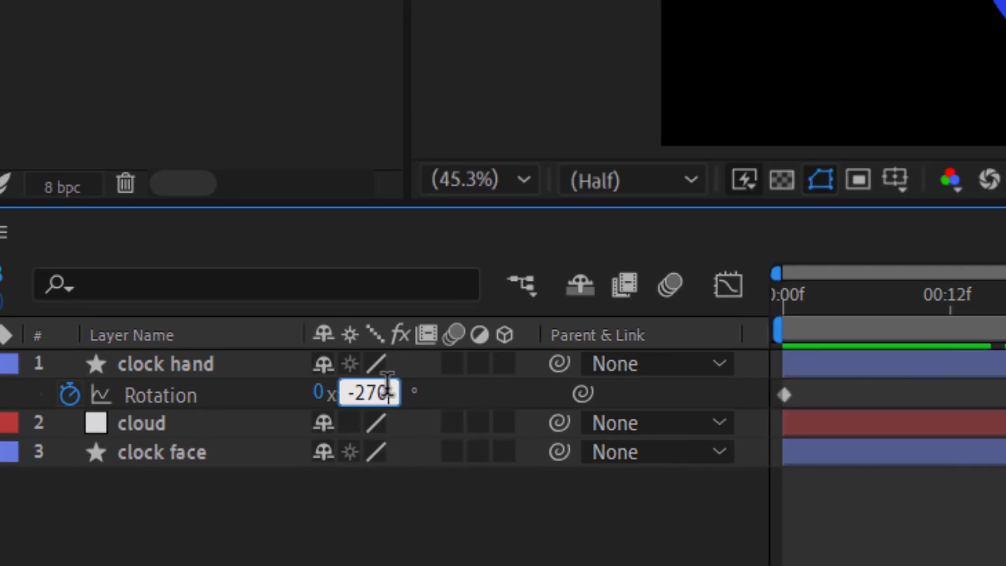
key(Return)
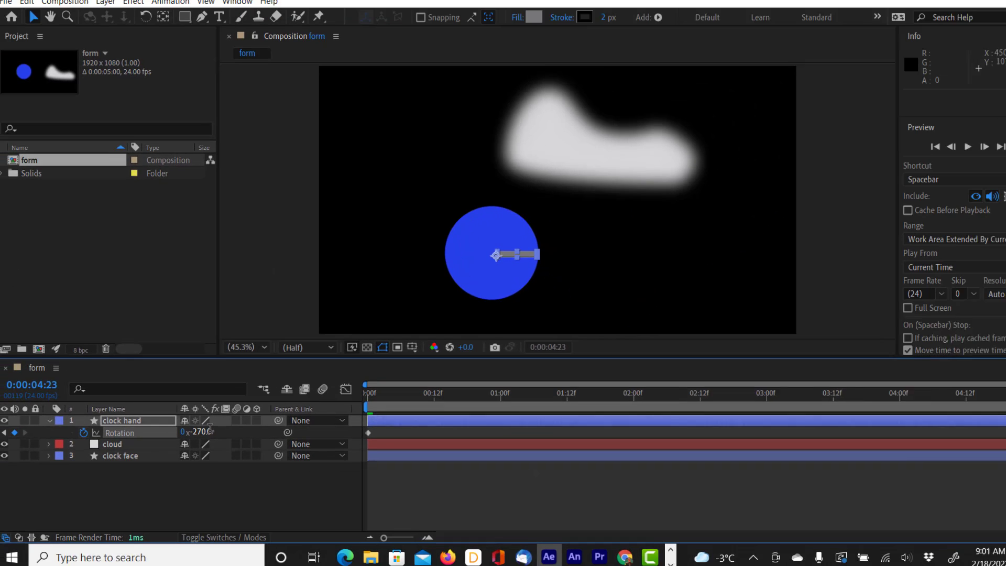
drag(366, 398, 155, 426)
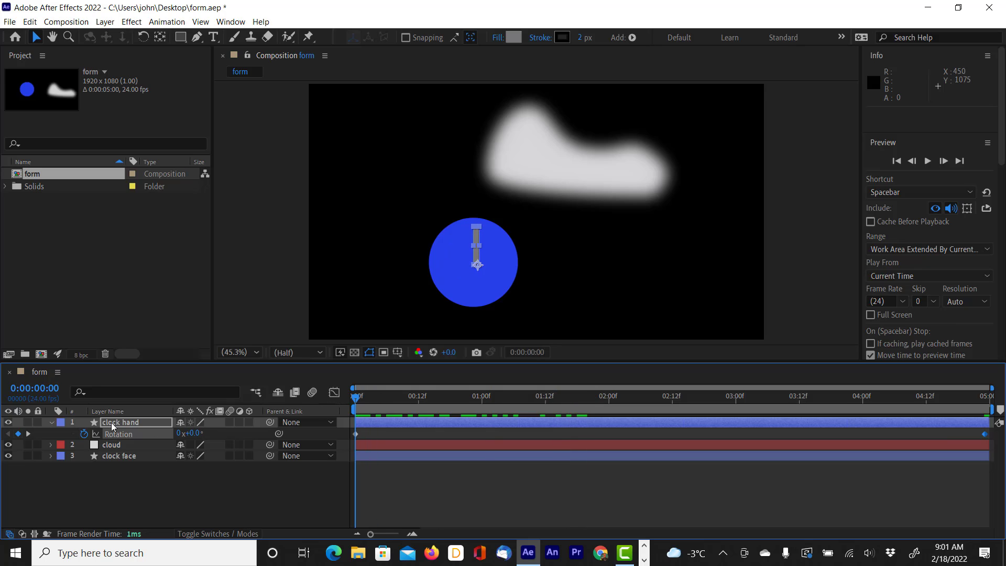
Step: Undo the clock hand's recent Rotation value changes, and redo one change to restore the 270-degree end keyframe
key(ctrl+z)
key(ctrl+z)
key(ctrl+z)
key(ctrl+z)
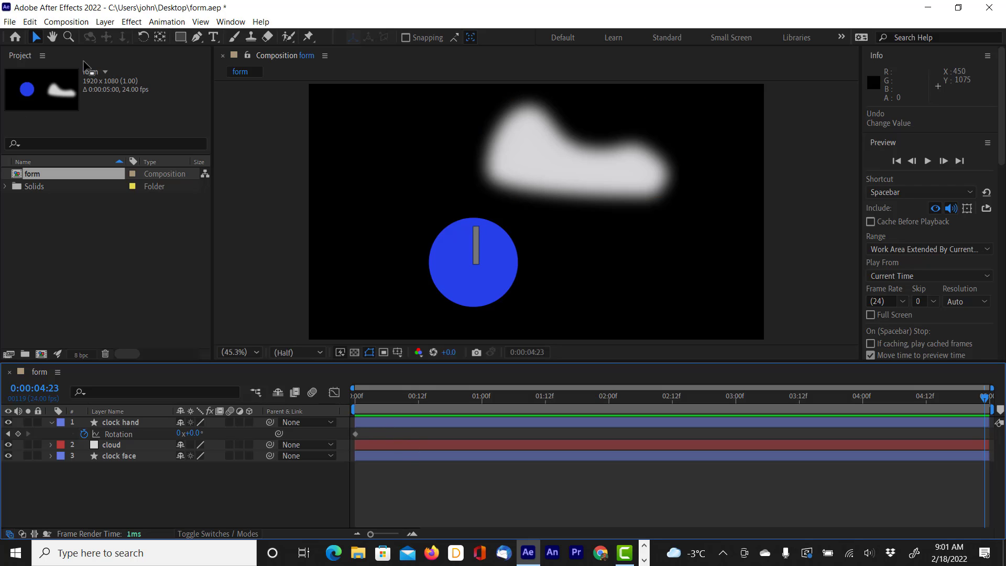
click(30, 21)
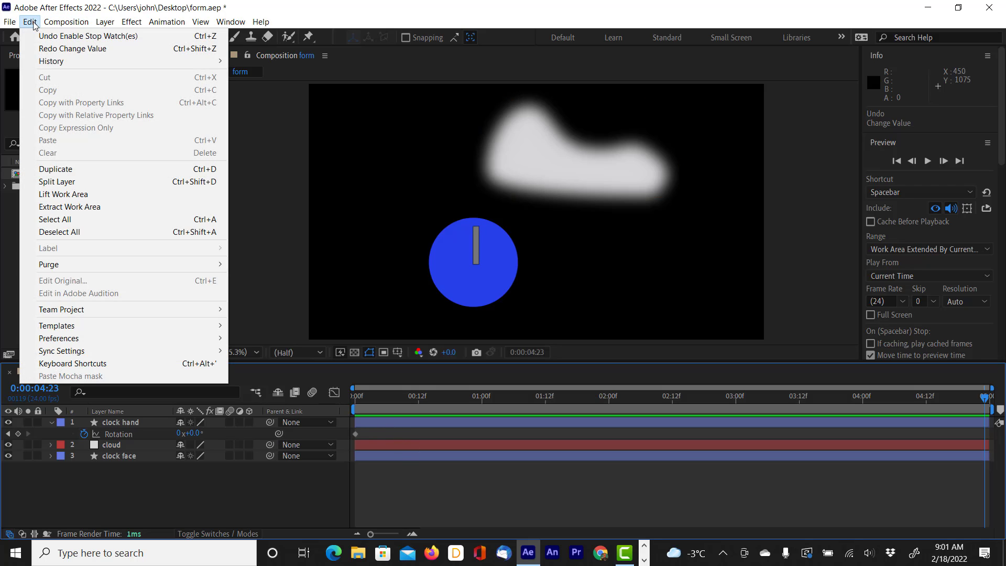
click(33, 47)
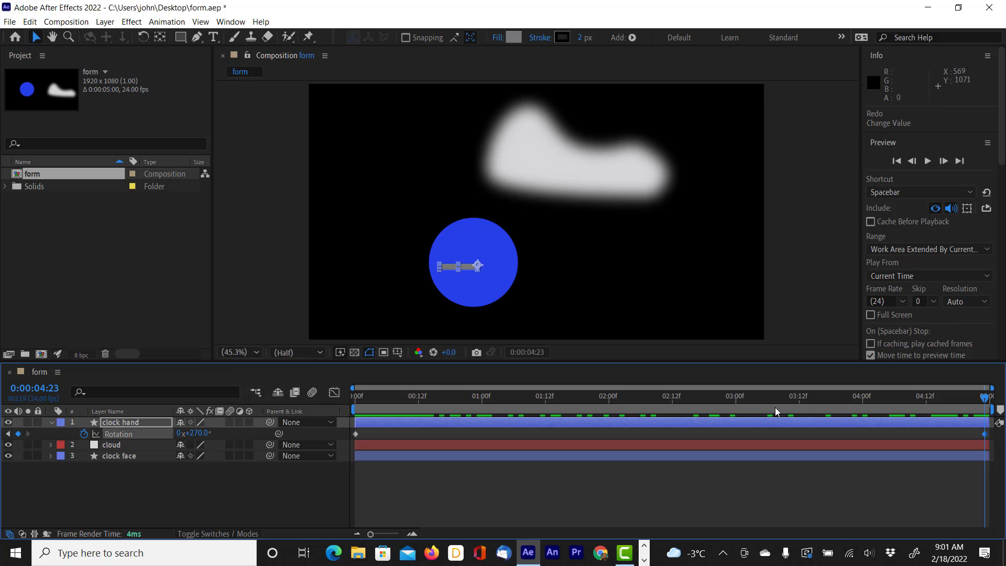
Step: Preview the clock hand's rotation from the first frame, check its end keyframe at 0:00:04:23, and replay the animation
drag(907, 404, 269, 410)
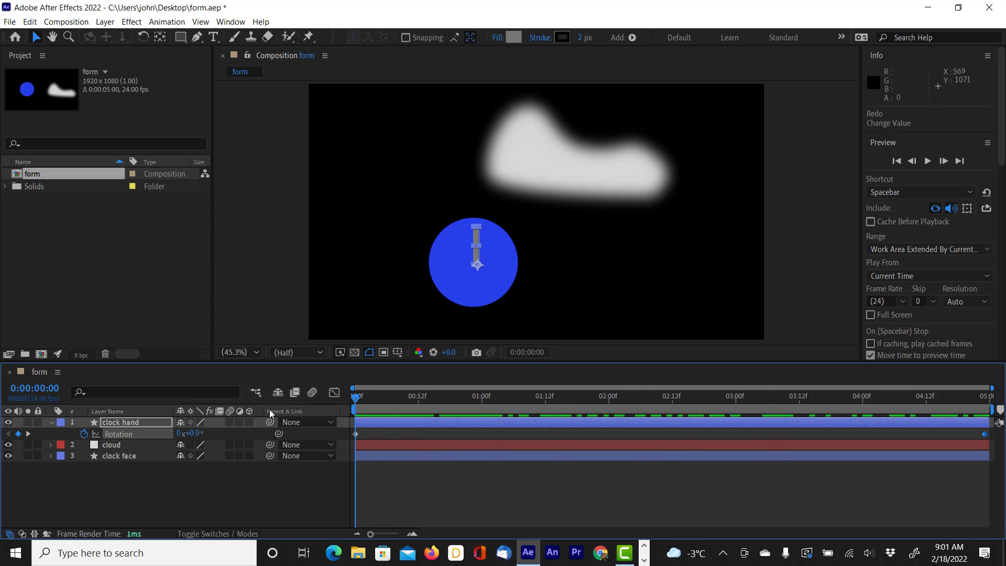
key(space)
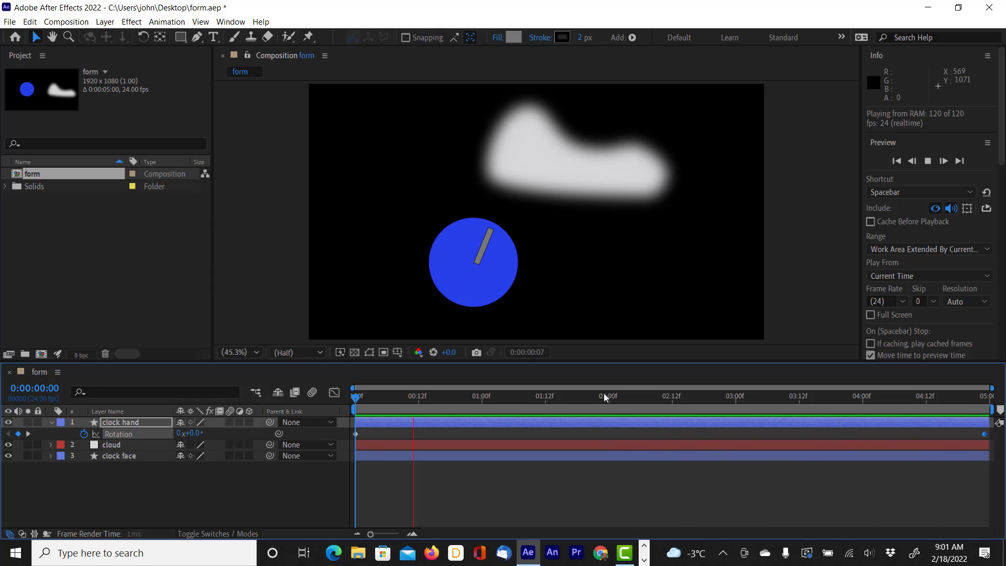
click(481, 409)
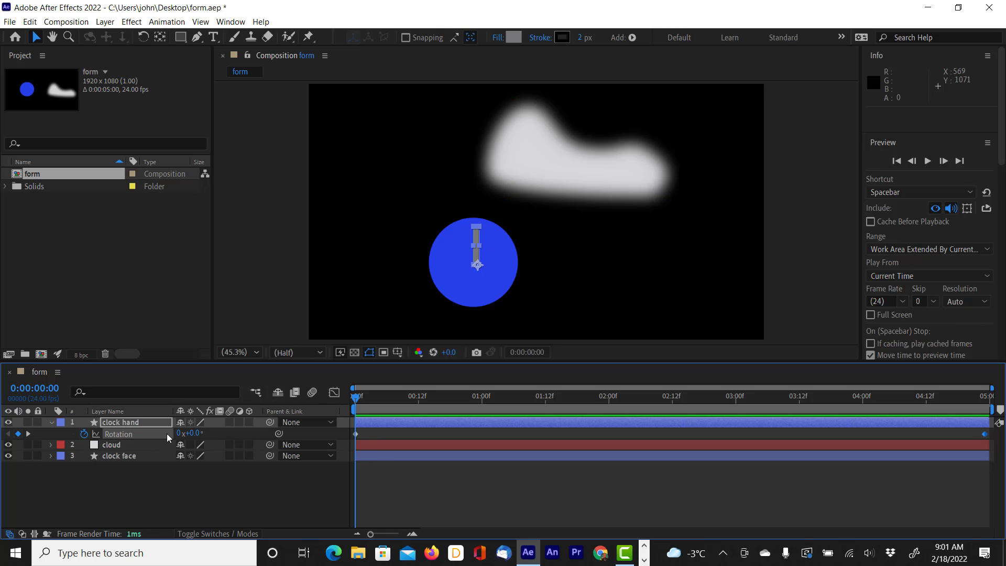
drag(398, 401, 985, 402)
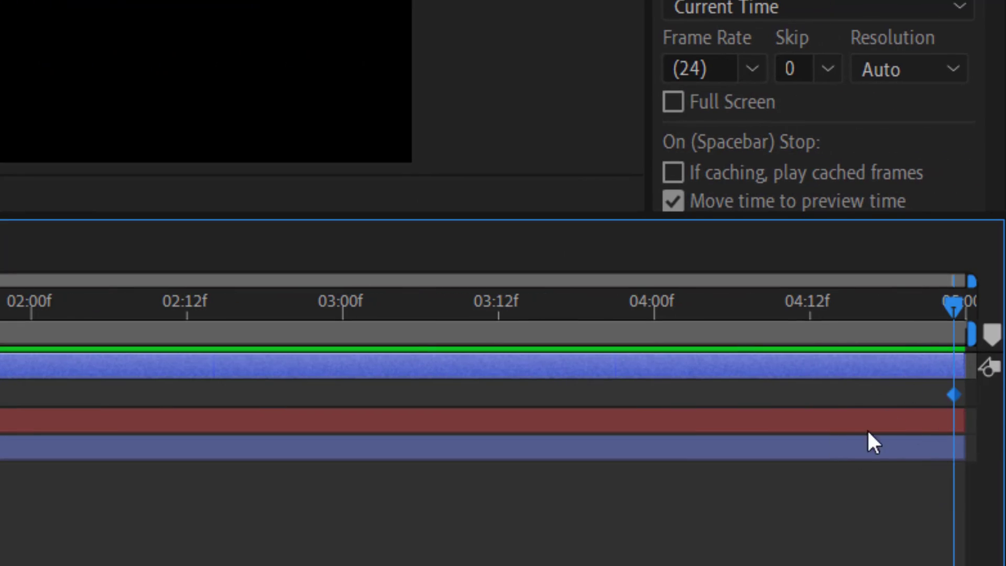
mouse_move(951, 314)
mouse_down()
mouse_move(935, 317)
mouse_move(957, 319)
mouse_up()
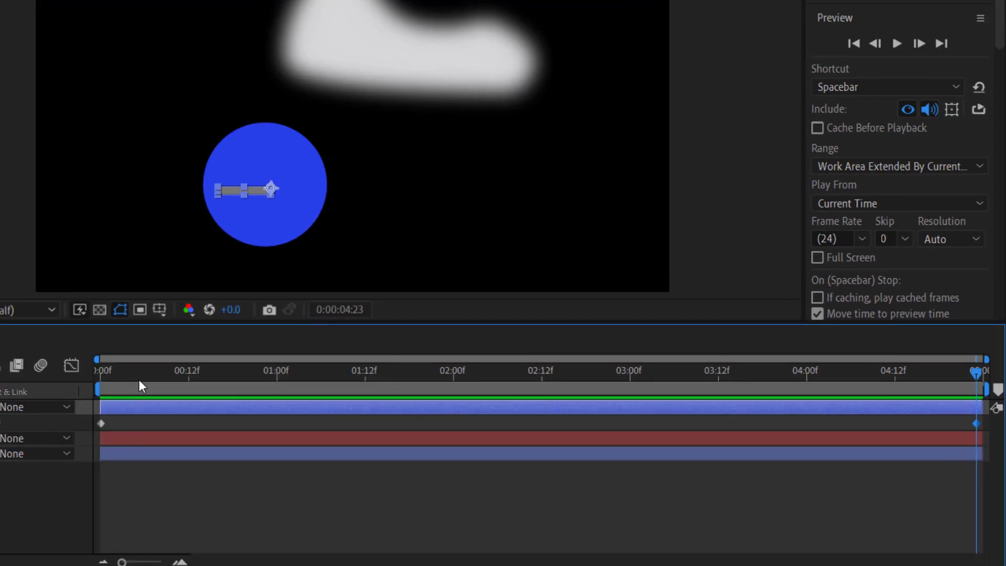
click(352, 403)
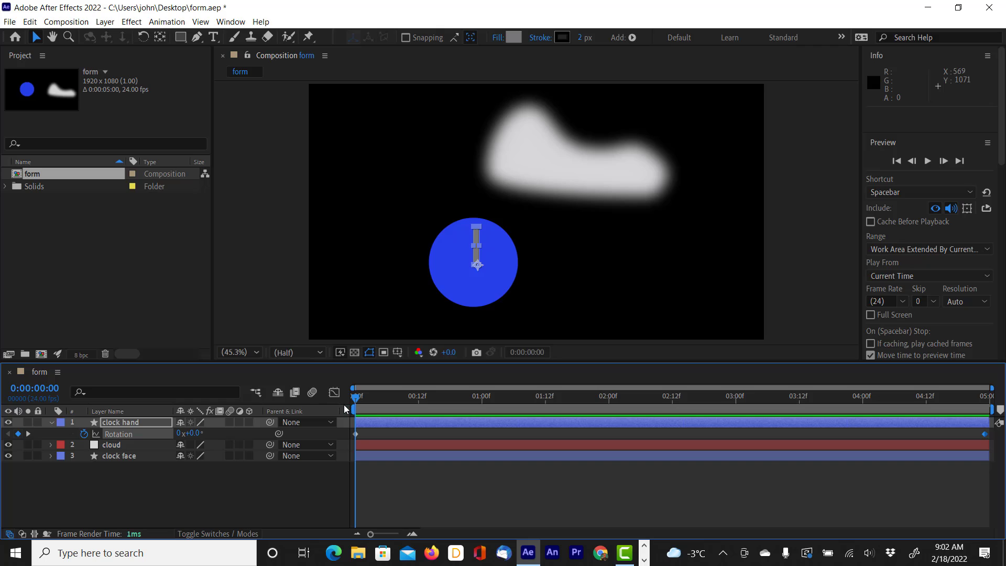
key(space)
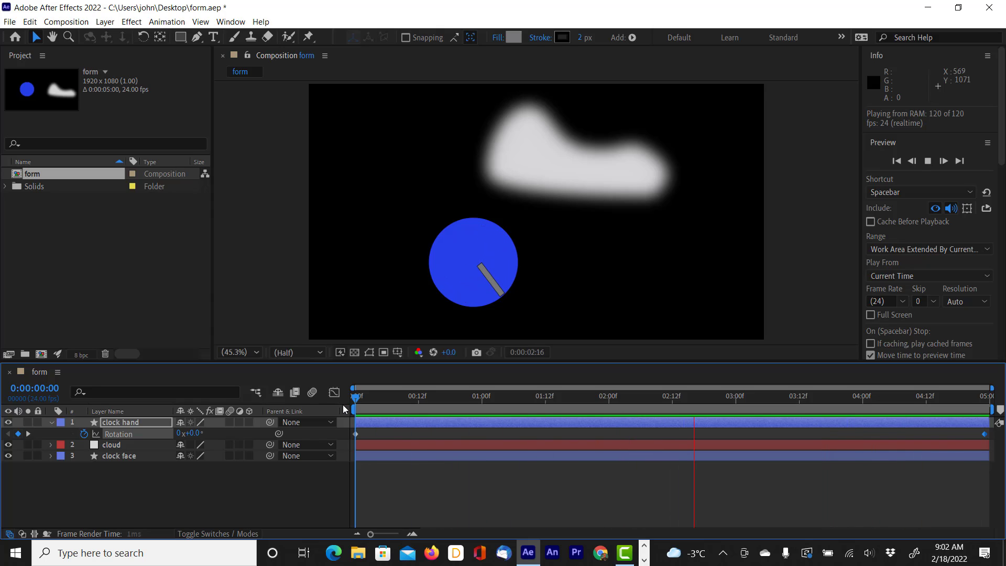
key(space)
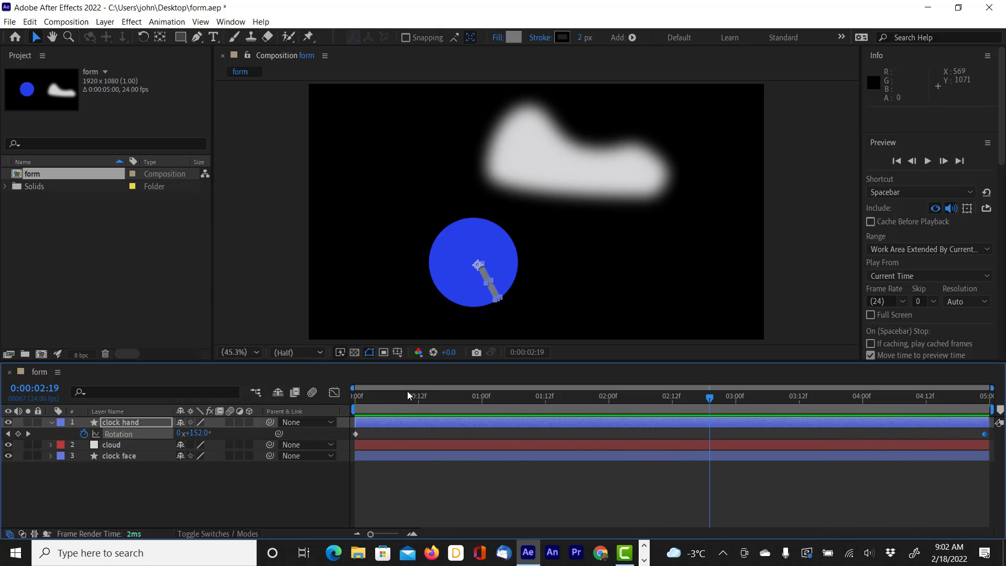
Step: At the first frame, move the cloud partly beyond the composition's left edge, to a position of about -314, 251
drag(373, 411, 329, 415)
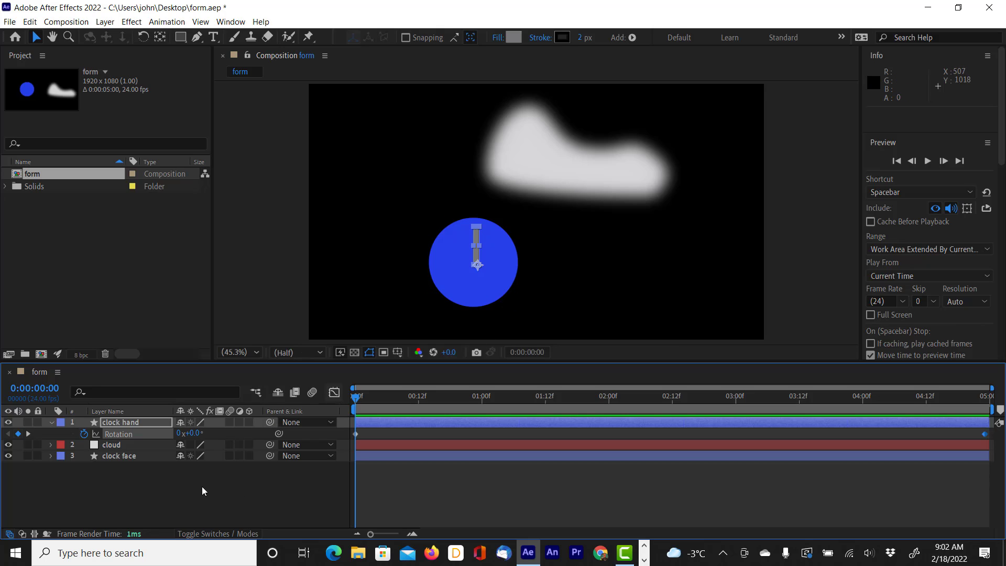
click(118, 446)
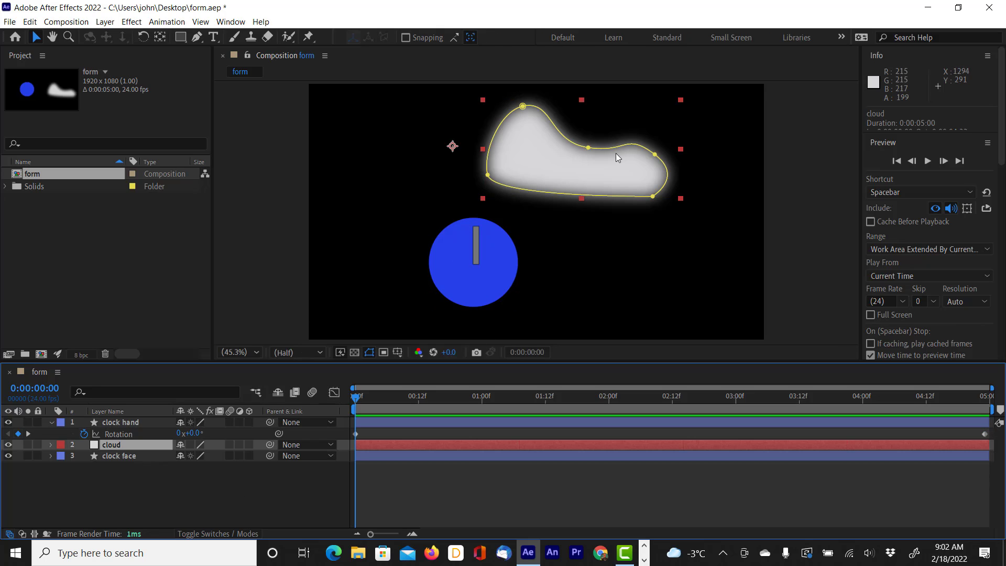
drag(623, 174, 438, 176)
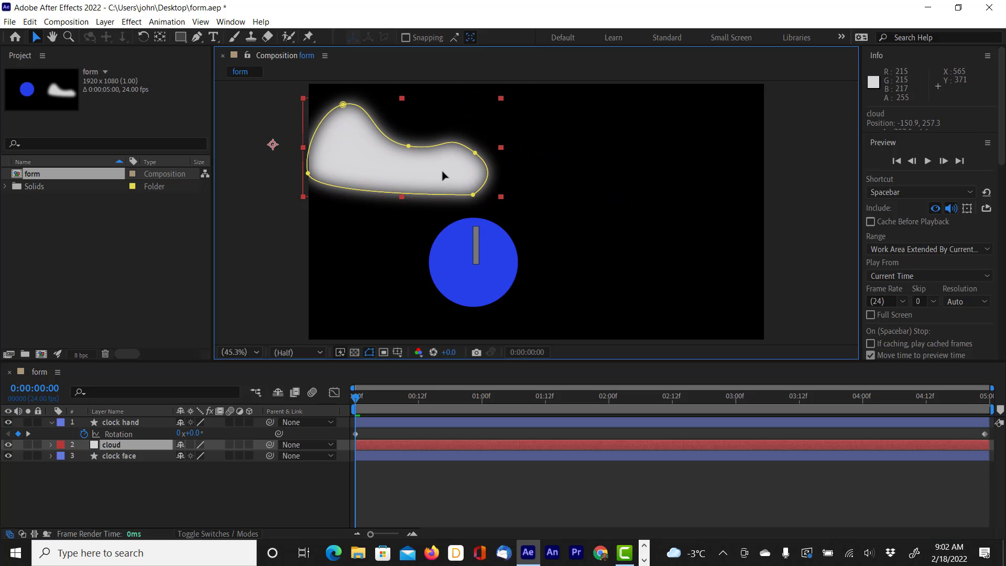
click(358, 404)
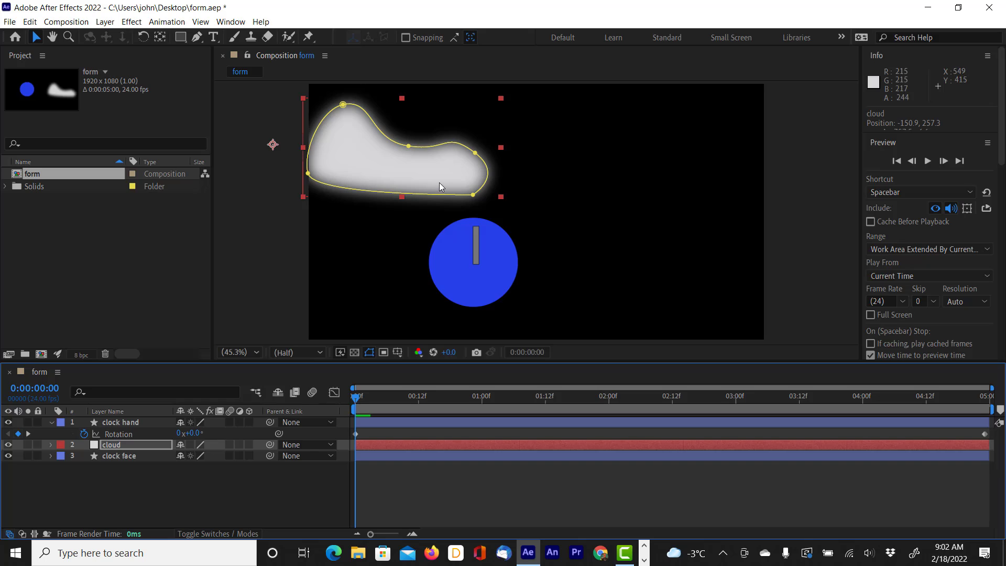
drag(436, 172, 397, 170)
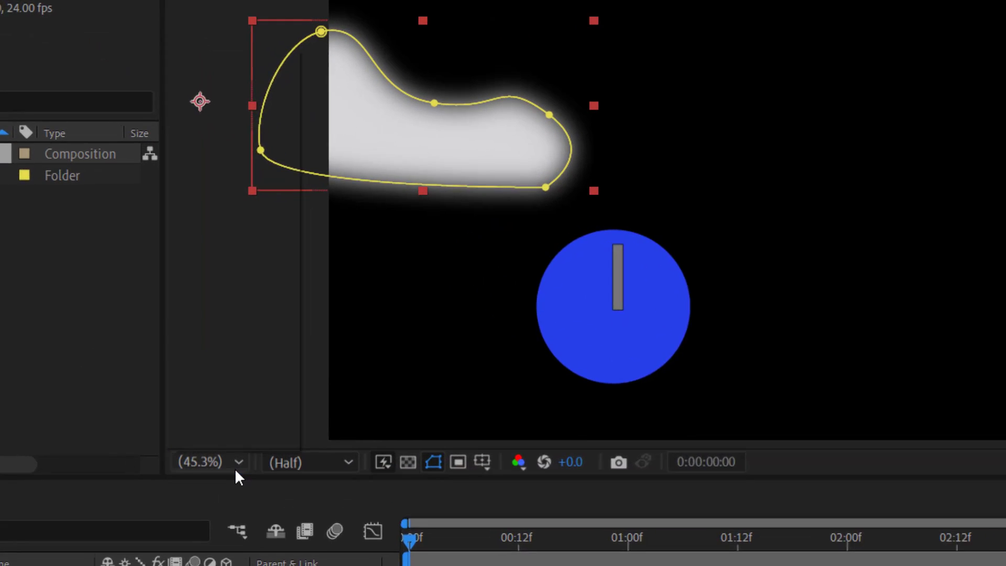
click(256, 352)
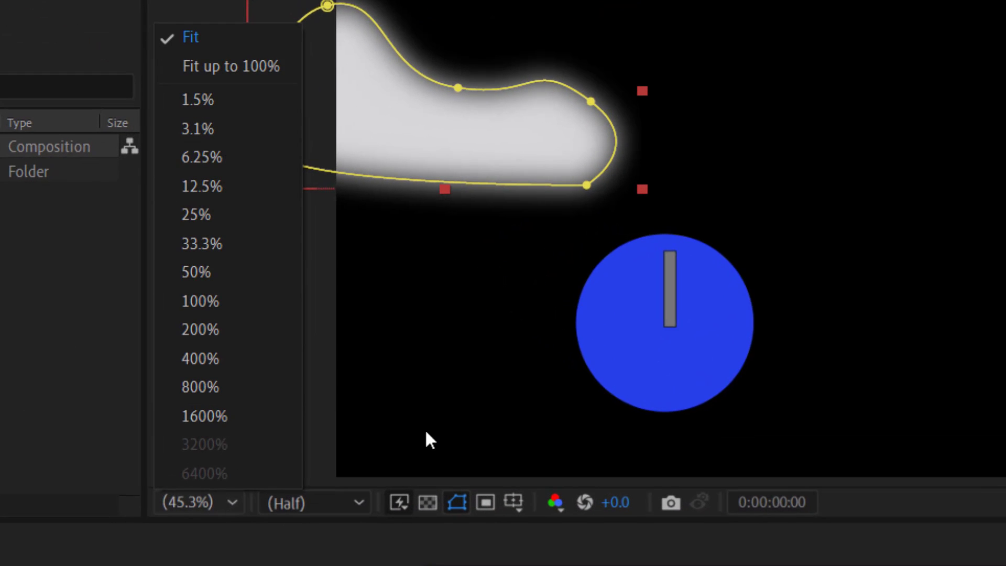
click(444, 380)
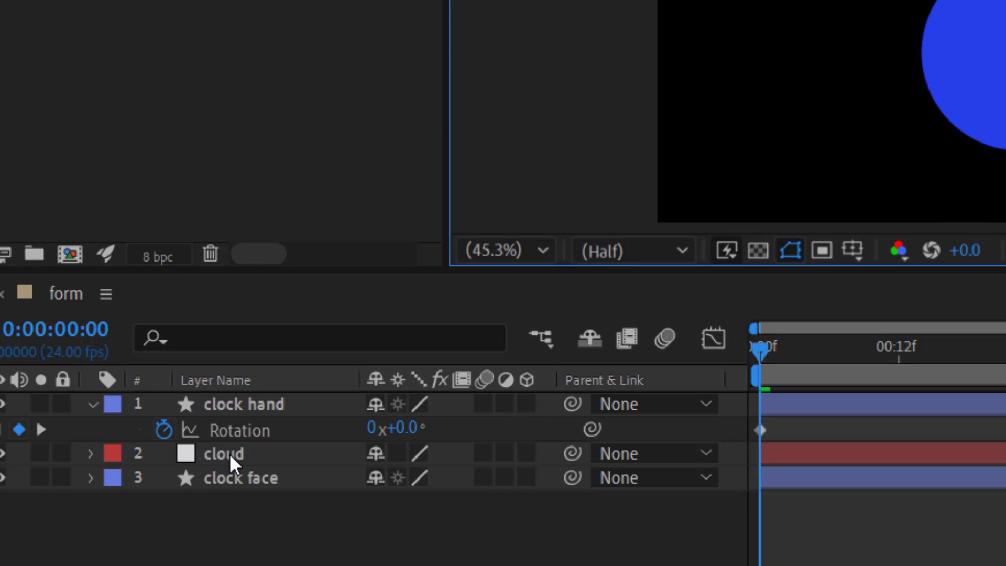
Step: Keyframe the cloud's Position at the first frame, and move it partly past the composition's right edge to about 1444, 290 at 0:00:04:23
click(104, 443)
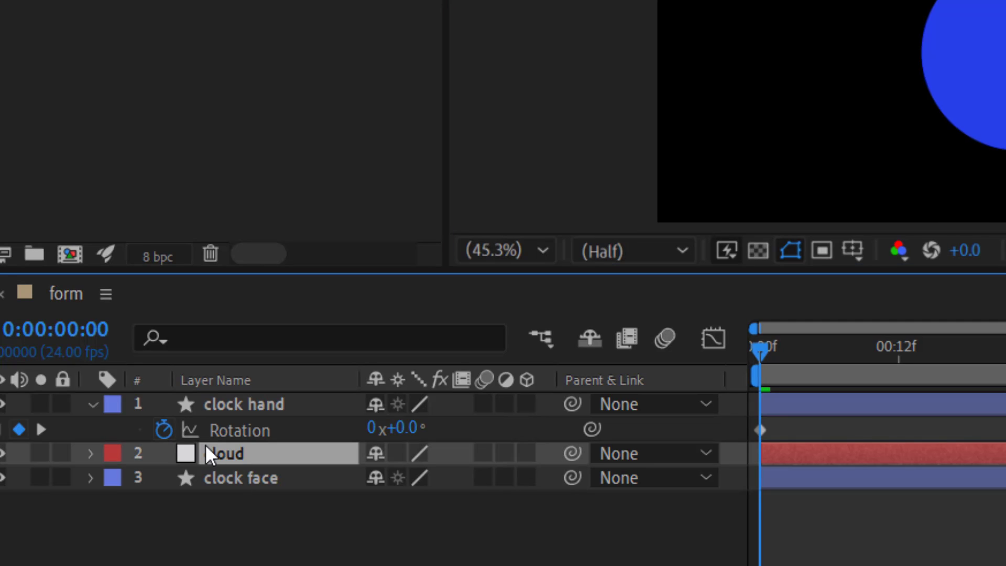
key(p)
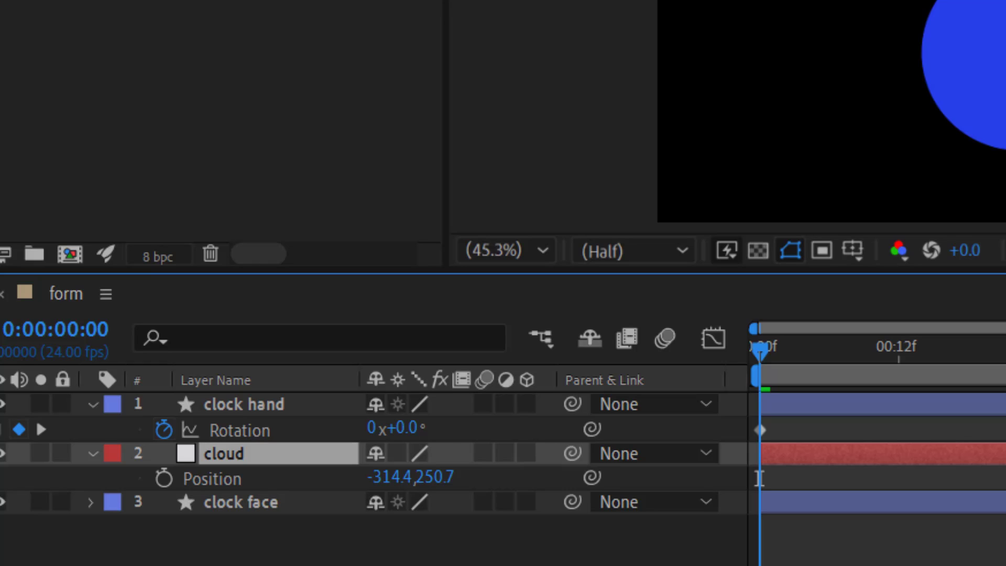
click(164, 478)
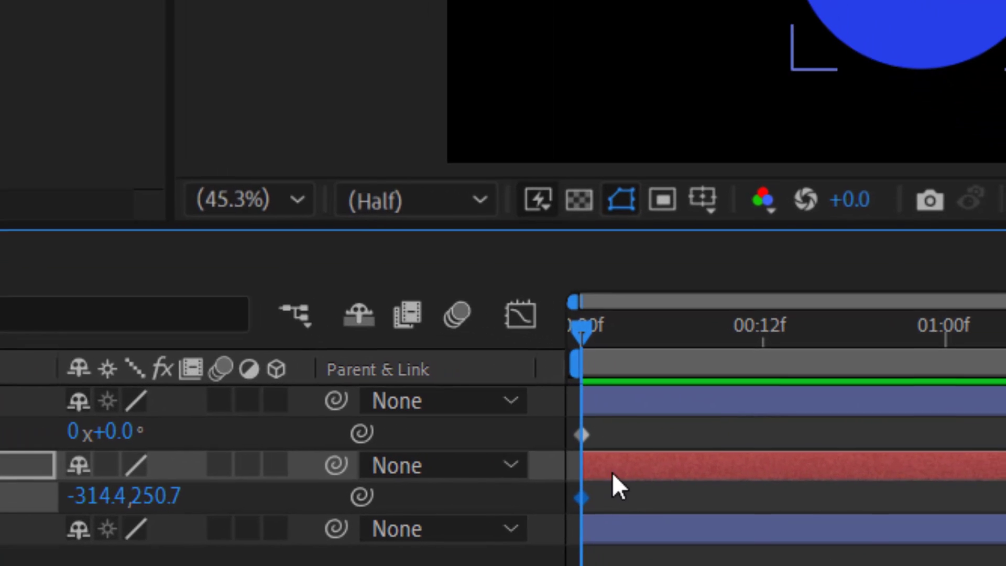
drag(592, 334, 986, 396)
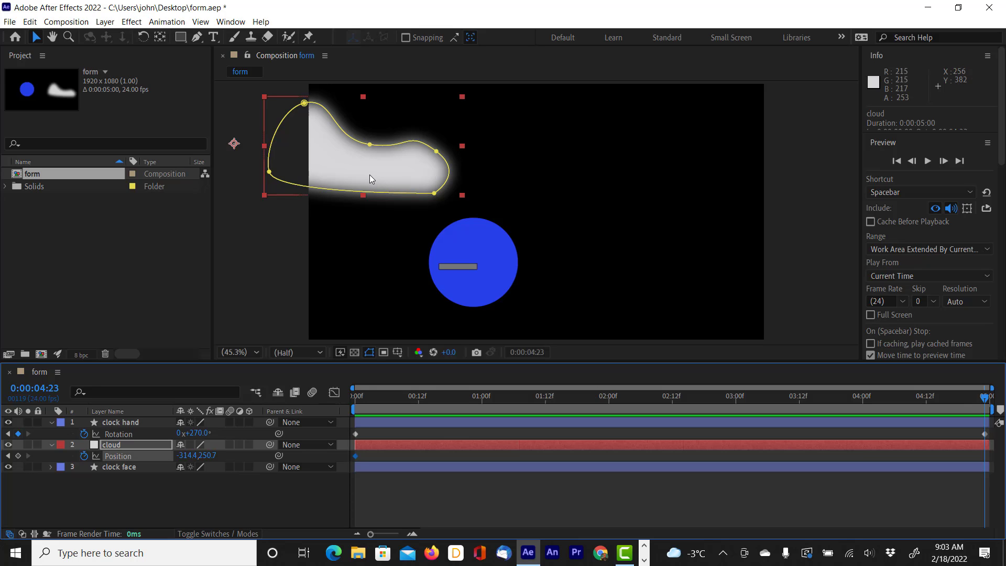
drag(370, 175, 786, 187)
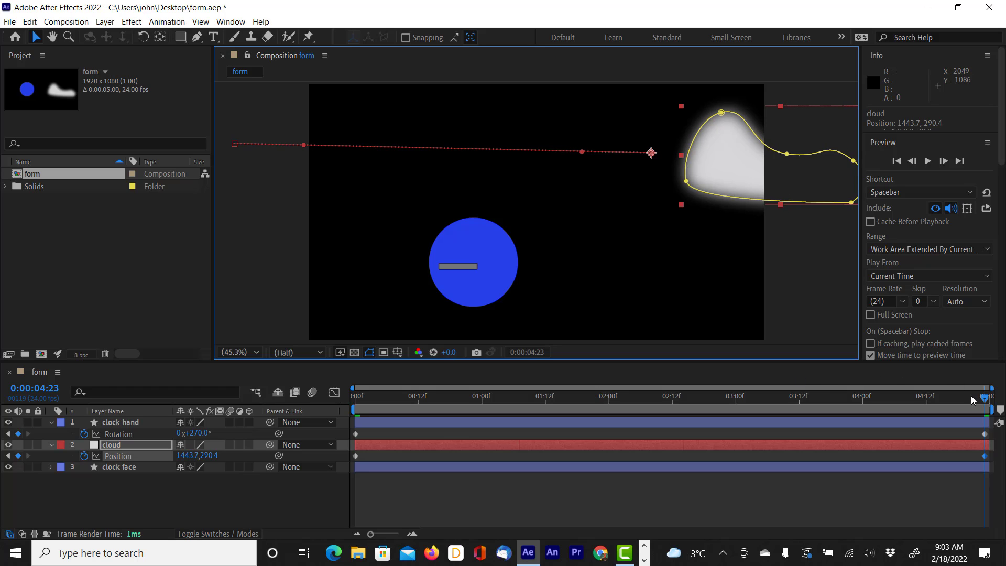
Step: Preview the cloud's movement together with the clock hand's rotation from the first frame
drag(985, 401, 331, 413)
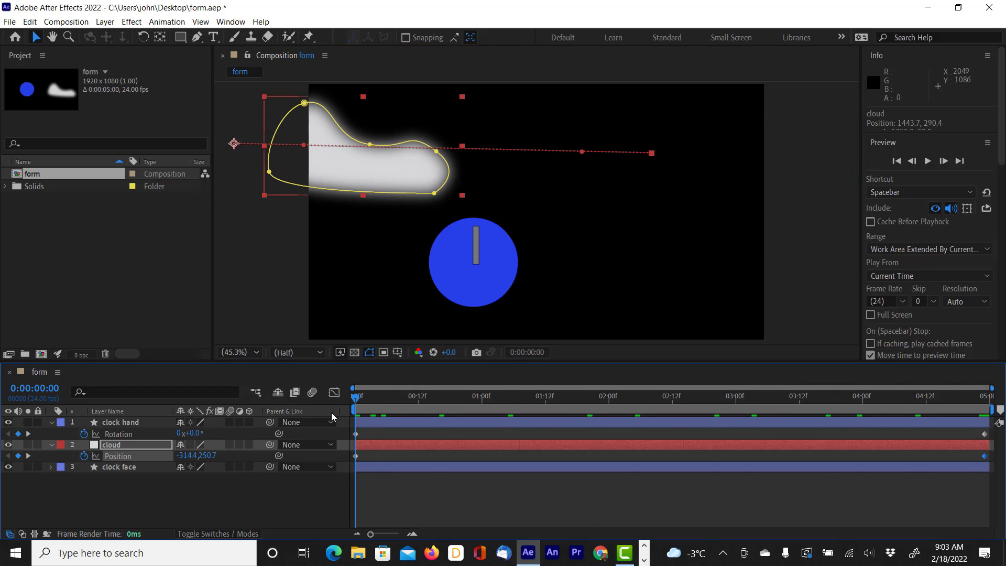
key(space)
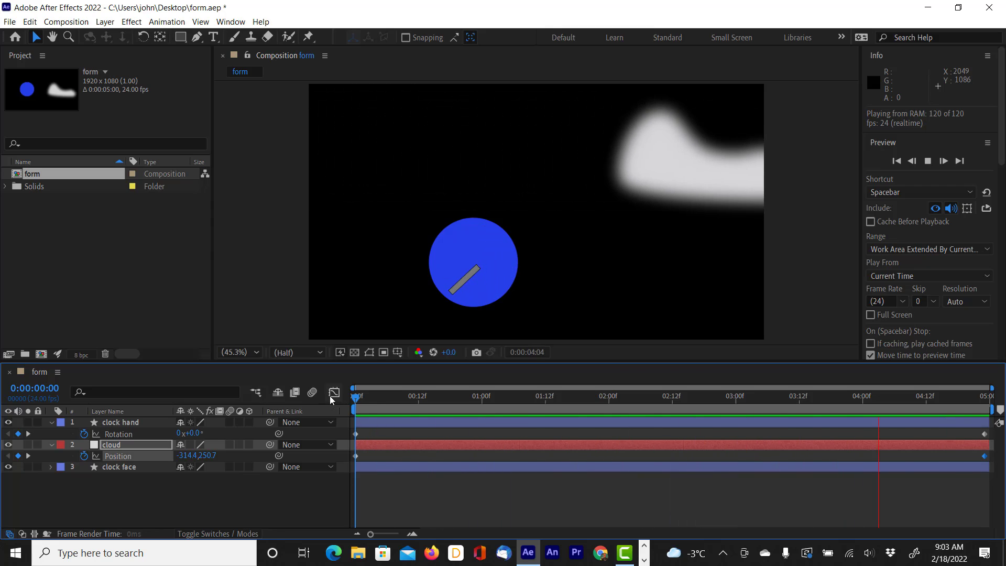
key(space)
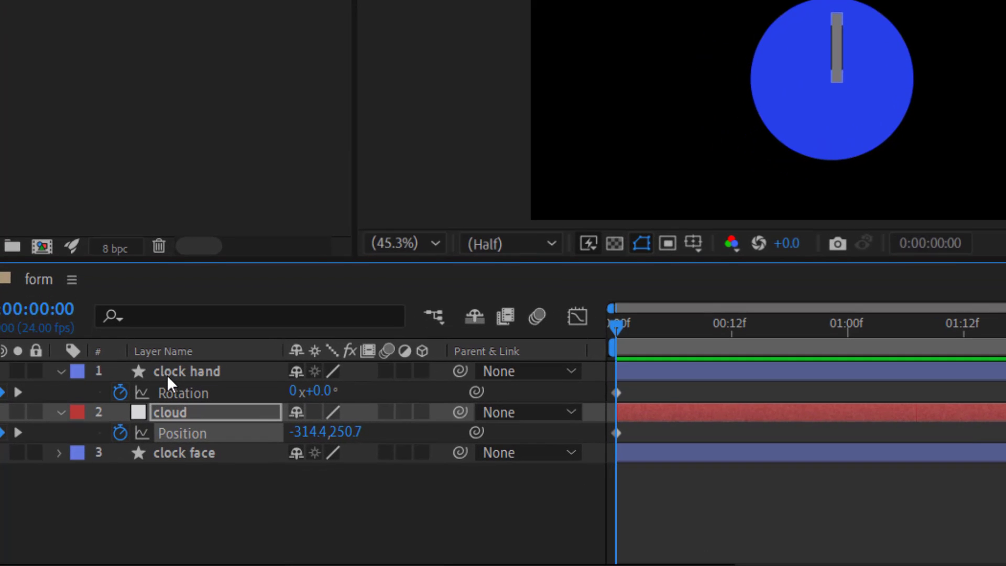
Step: Move the clock hand layer below the cloud layer in the layer stack
click(180, 376)
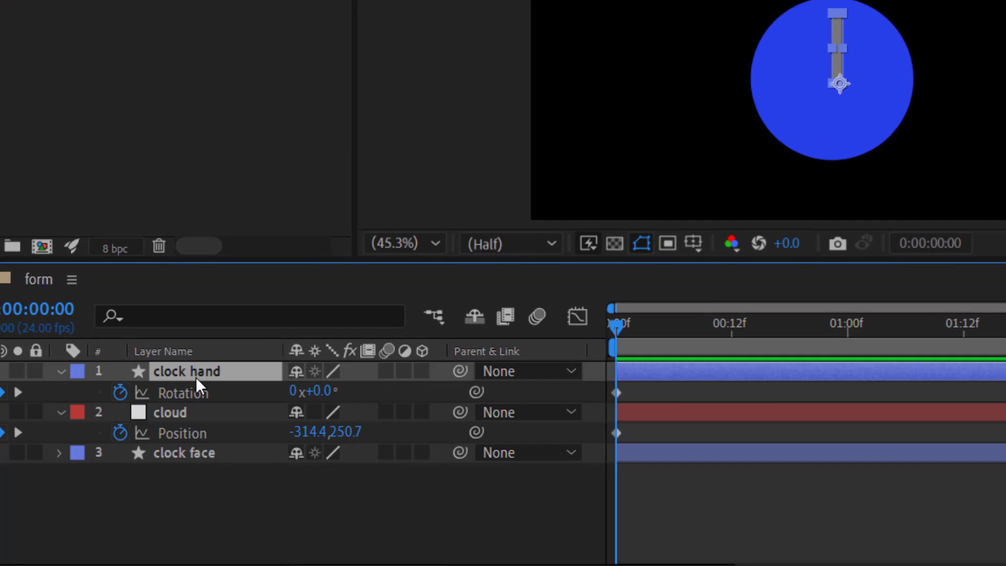
drag(196, 377, 184, 437)
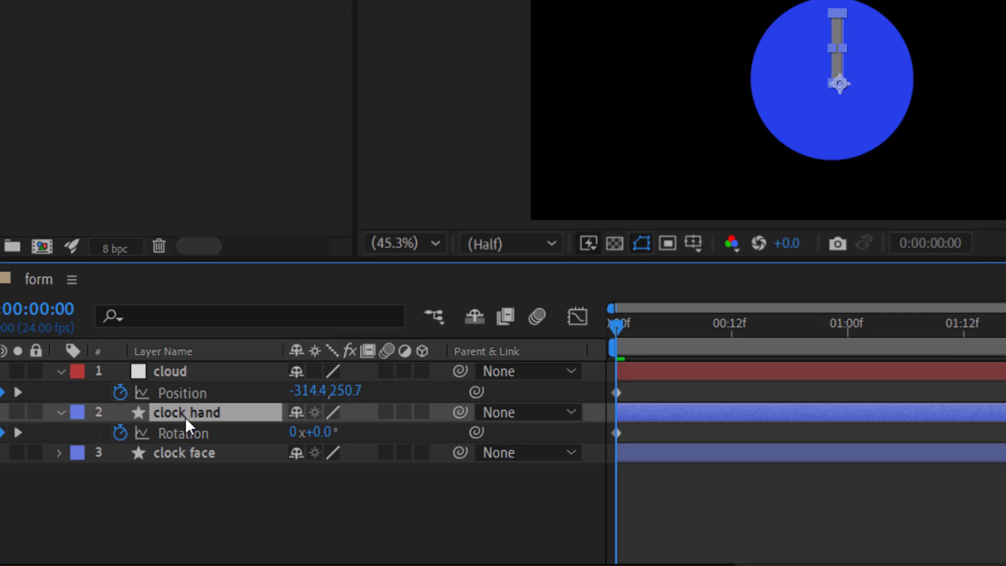
Step: Try moving the clock face to the right without its hand, and undo the move
click(181, 454)
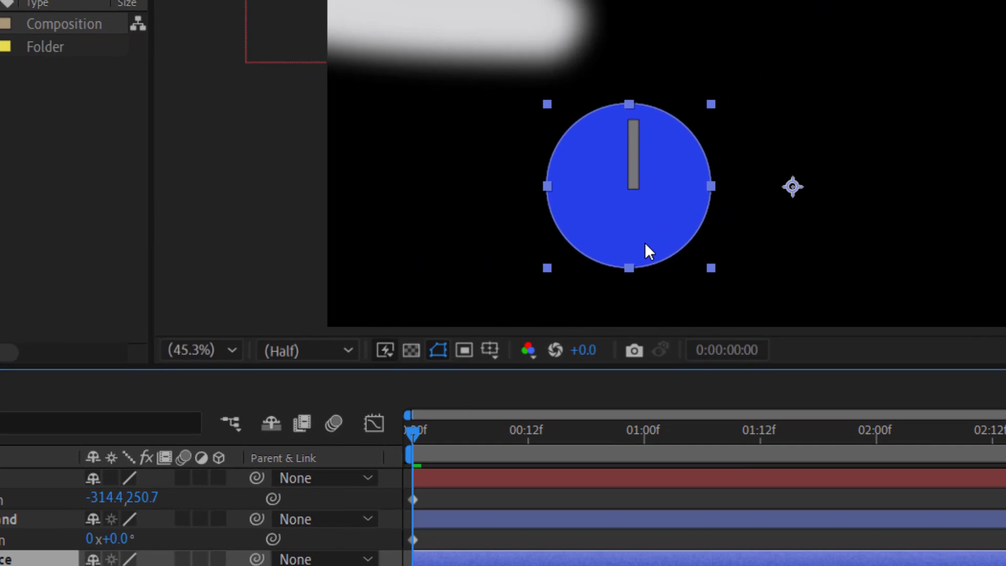
drag(645, 244, 721, 236)
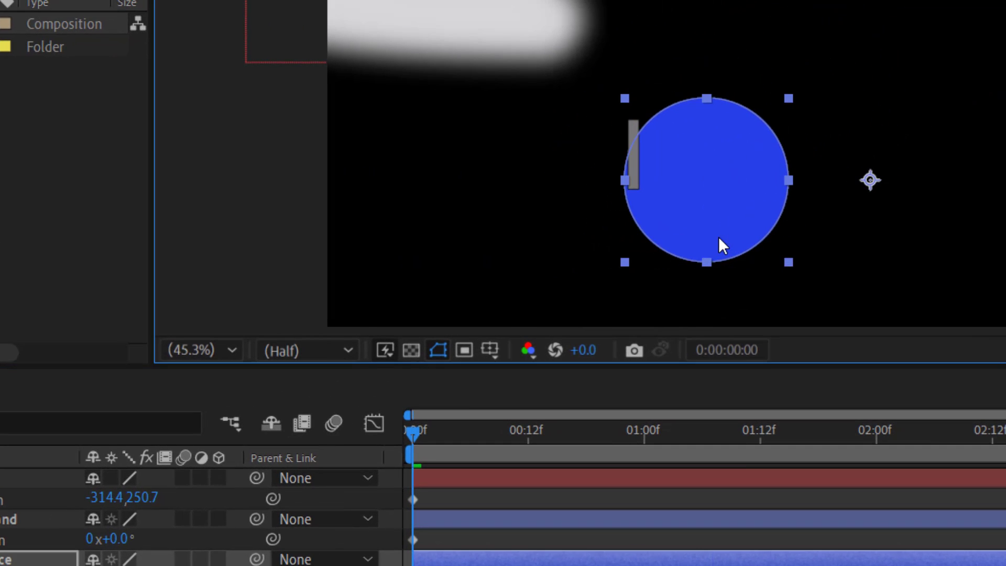
key(ctrl+z)
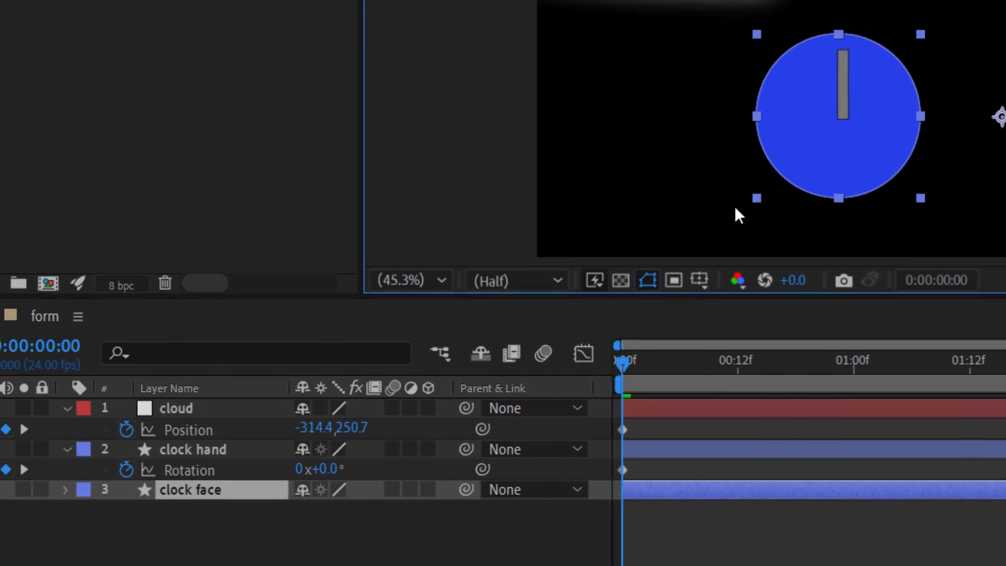
Step: Parent the clock hand to the clock face, and move the clock face slightly left to a position of about 962, 761
click(221, 448)
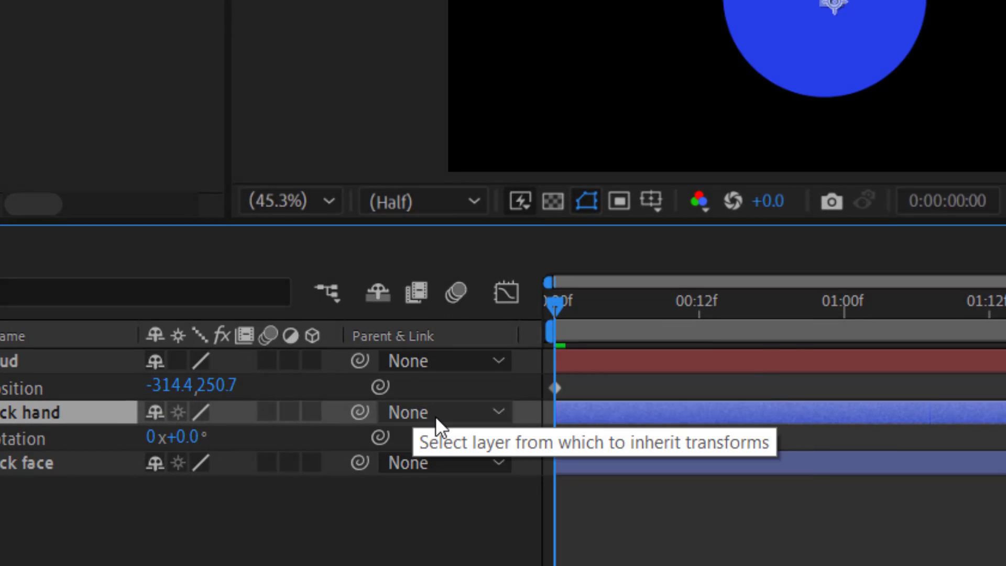
click(435, 416)
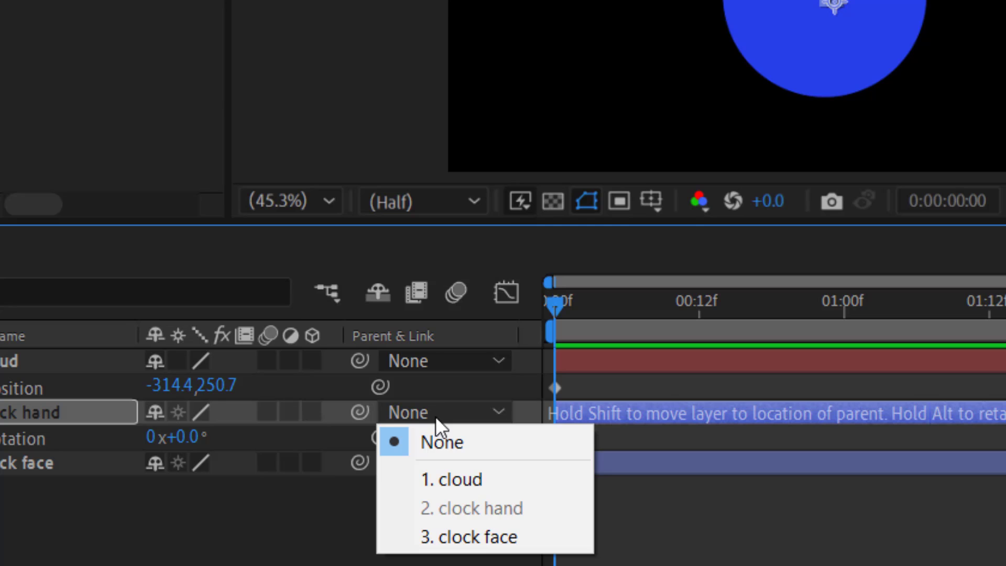
click(483, 542)
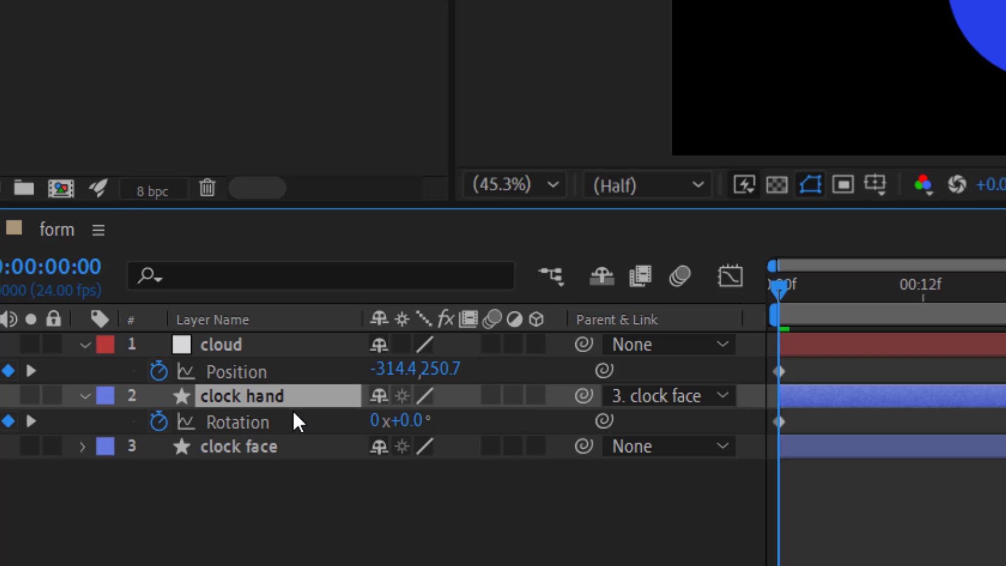
click(253, 449)
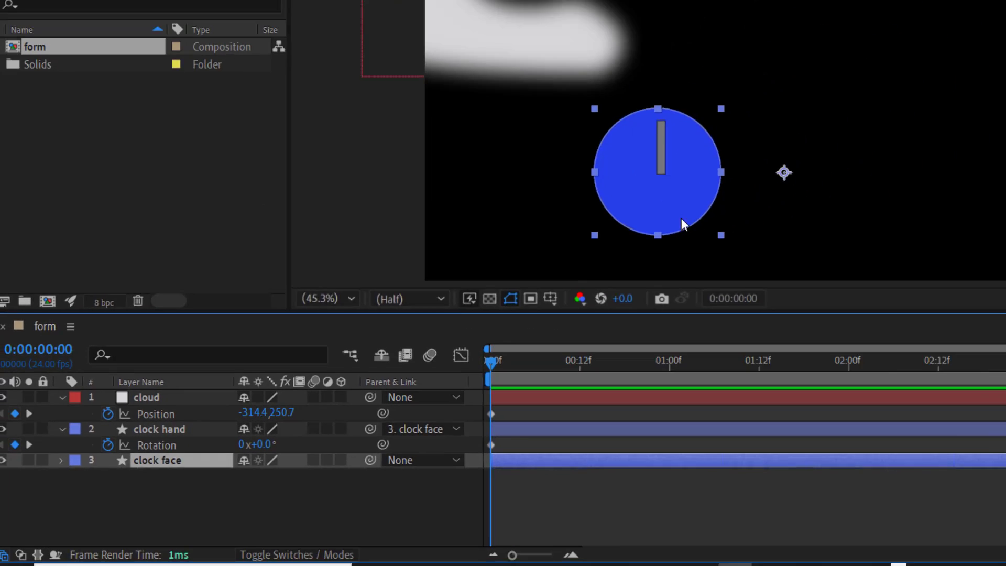
drag(481, 284, 455, 289)
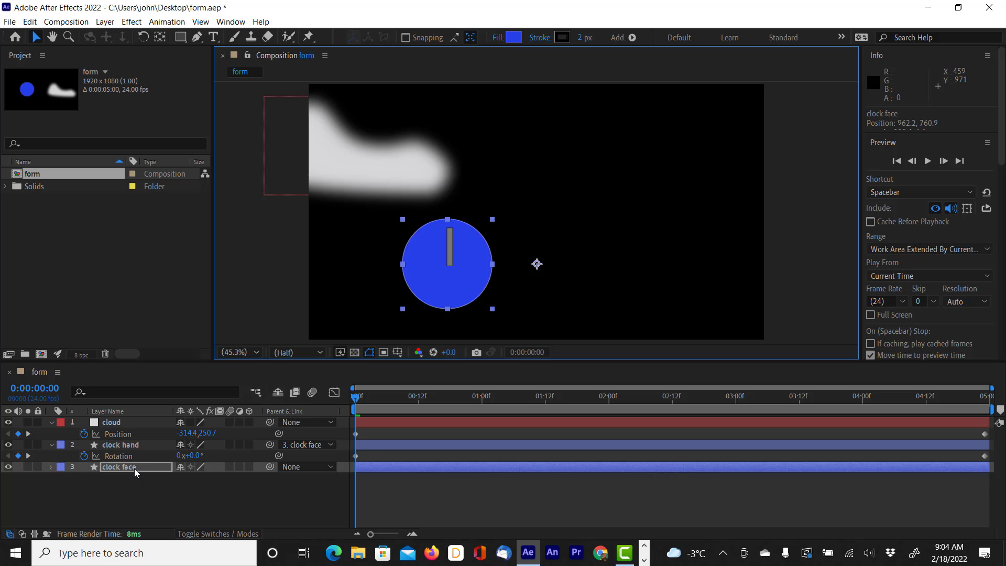
Step: With the time at the first frame, parent the clock face layer to the cloud layer
drag(374, 405, 331, 396)
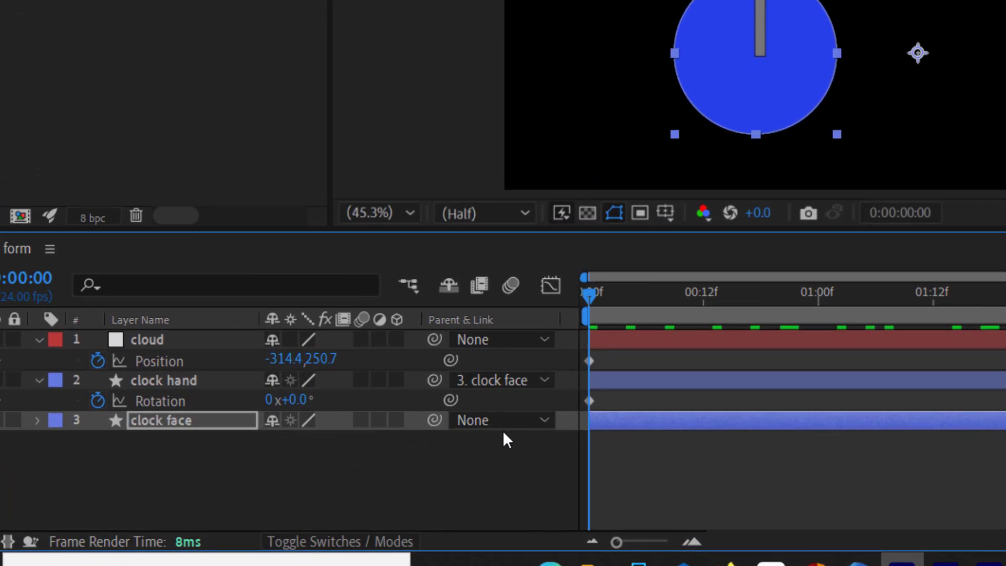
click(309, 466)
click(624, 461)
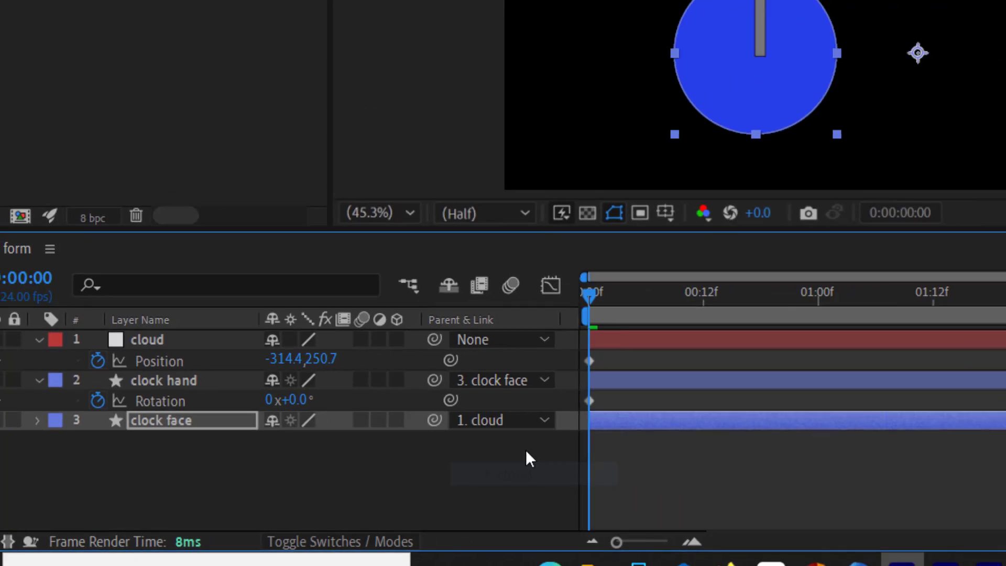
Step: Preview the composition and scrub from the first frame to check that the clock travels with the cloud, ending at the first frame
key(space)
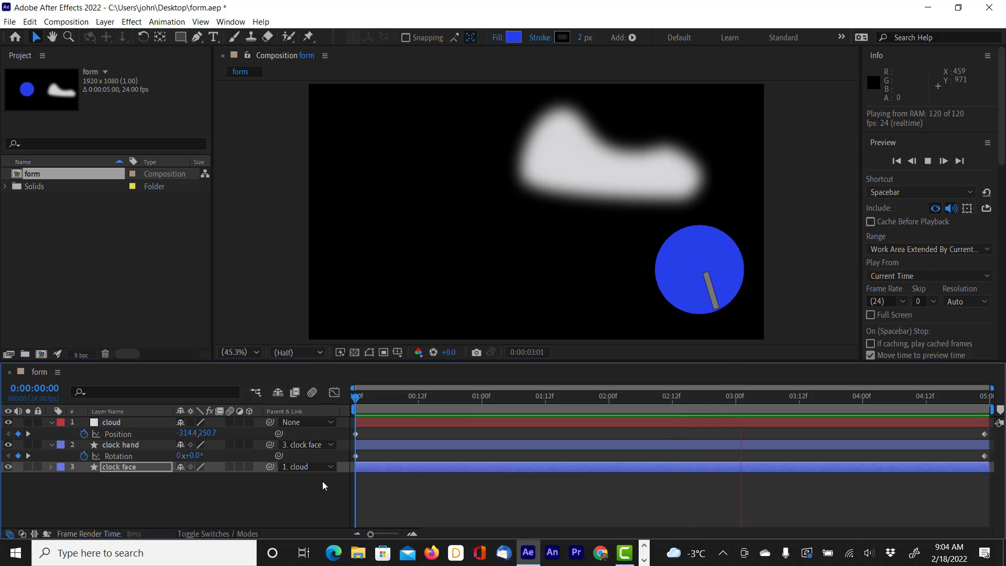
key(space)
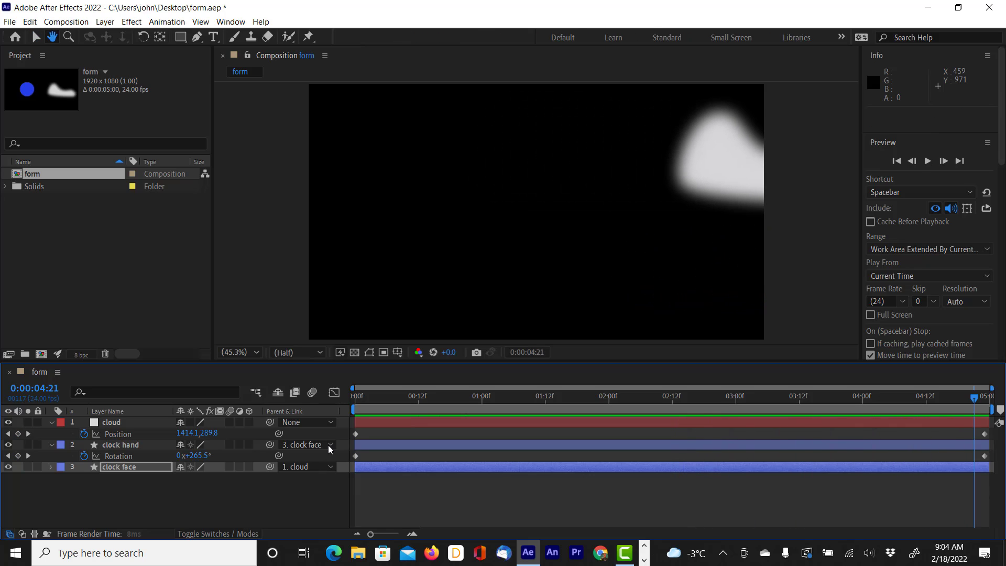
drag(426, 397, 312, 423)
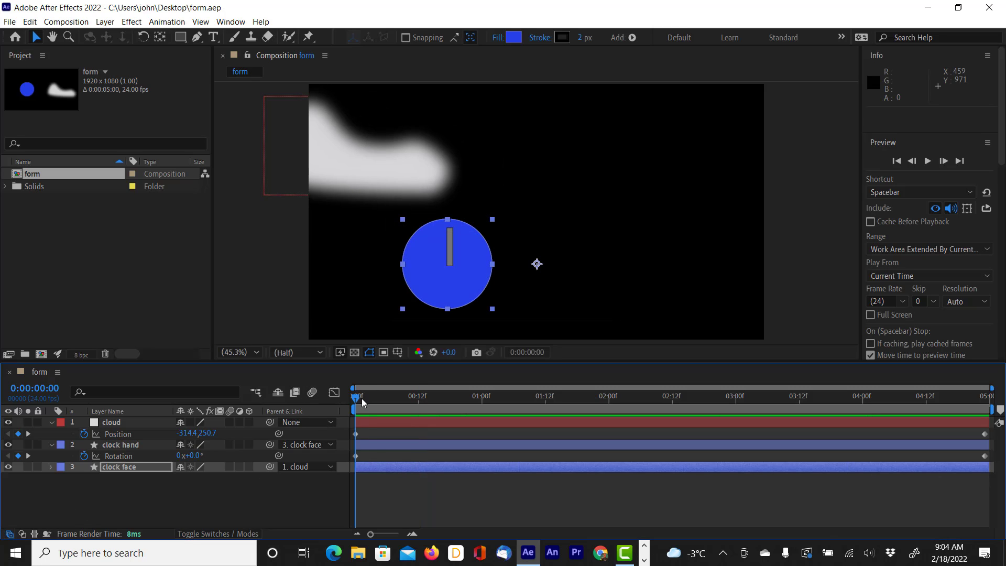
drag(361, 402, 535, 396)
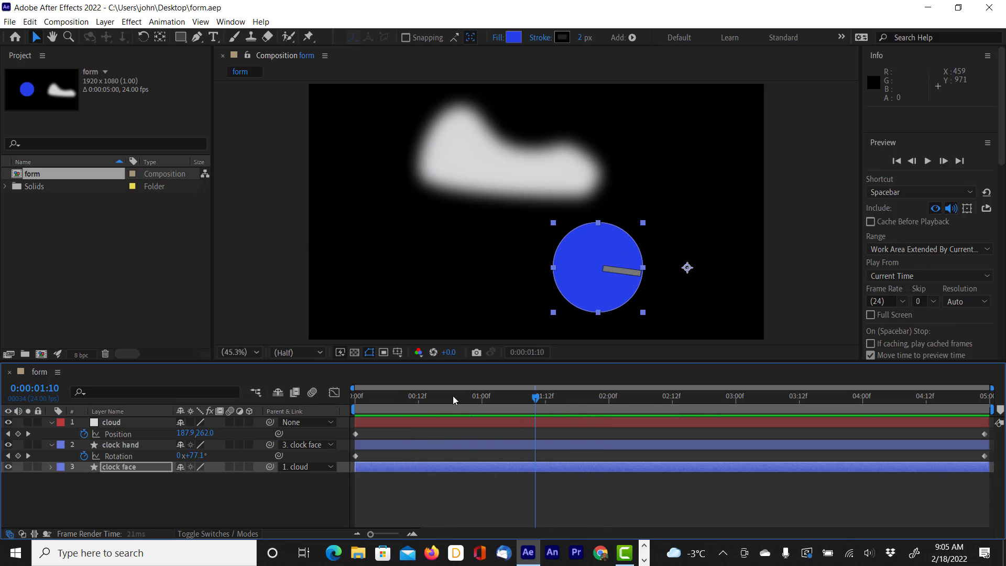
drag(453, 400, 357, 404)
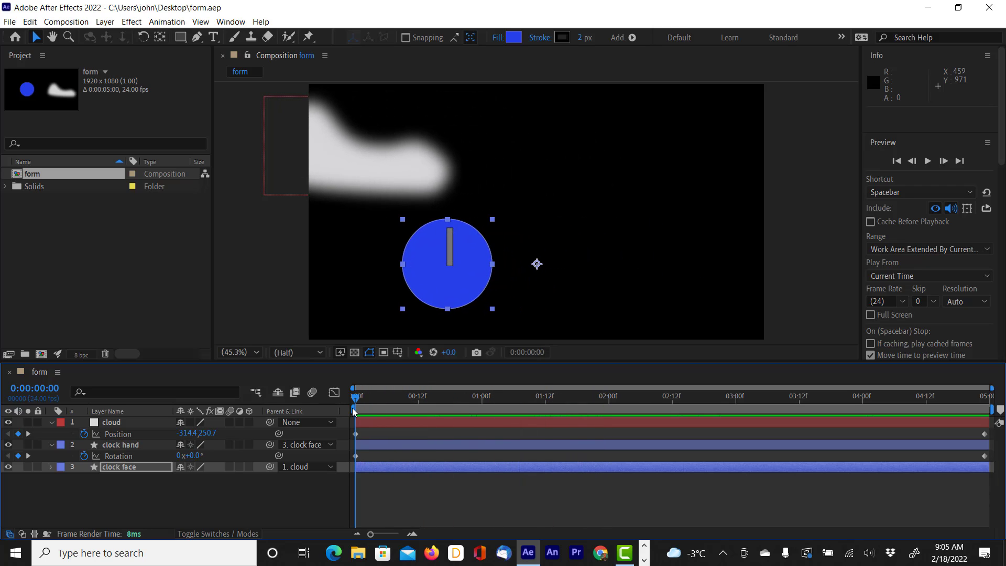
Step: Show the cloud layer's Opacity, lower it to 71% without keyframes, and save the project
click(111, 423)
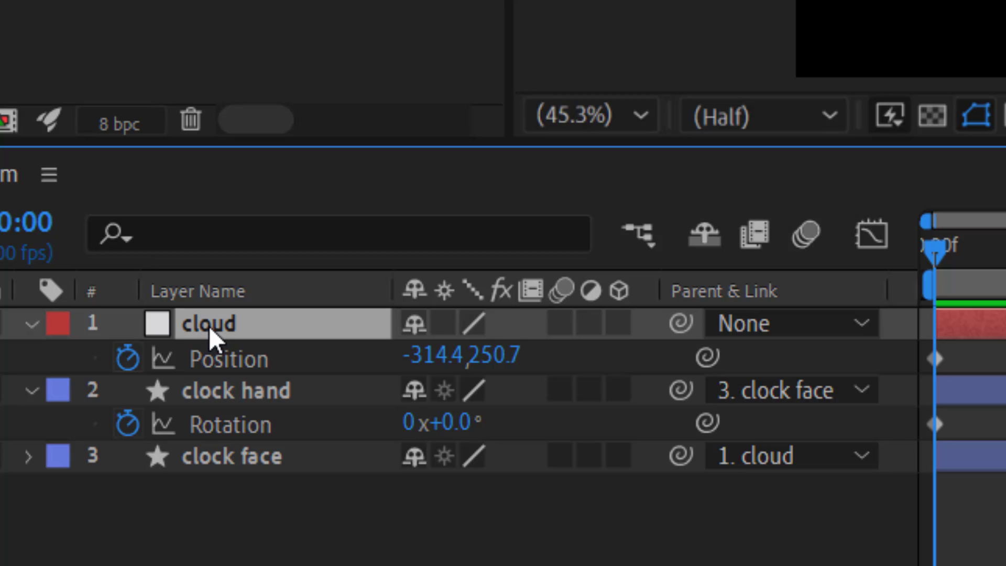
key(t)
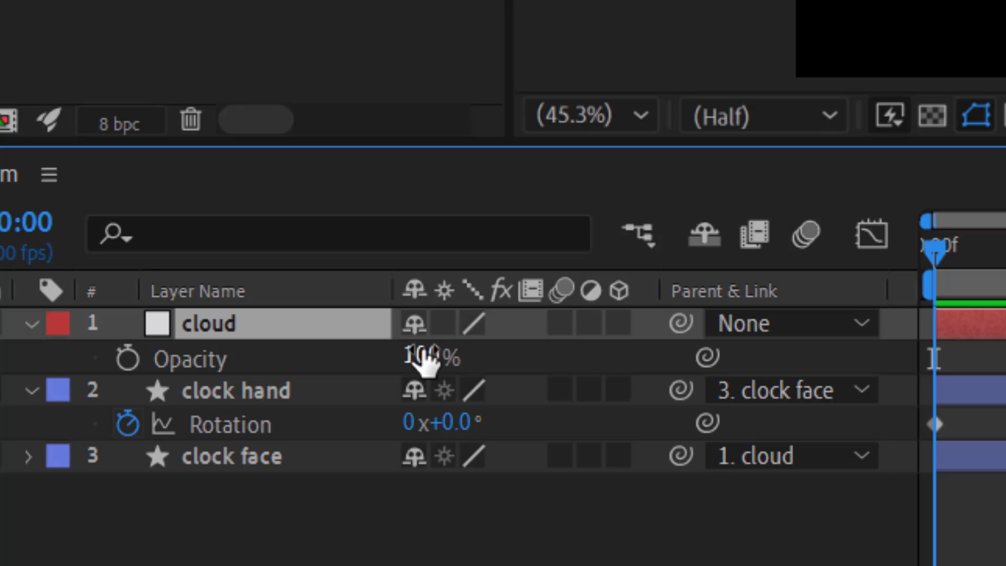
drag(934, 254, 1005, 254)
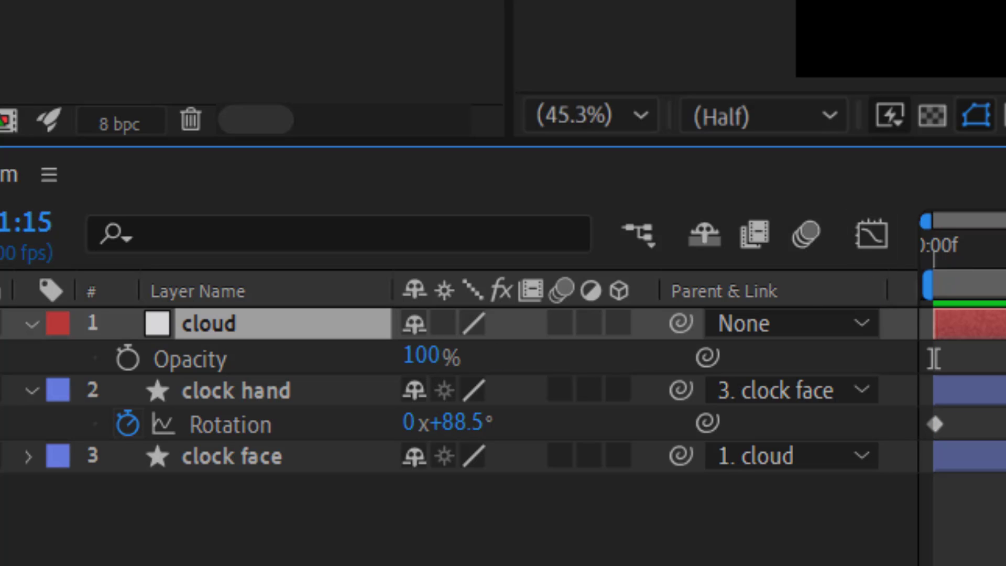
drag(439, 359, 413, 363)
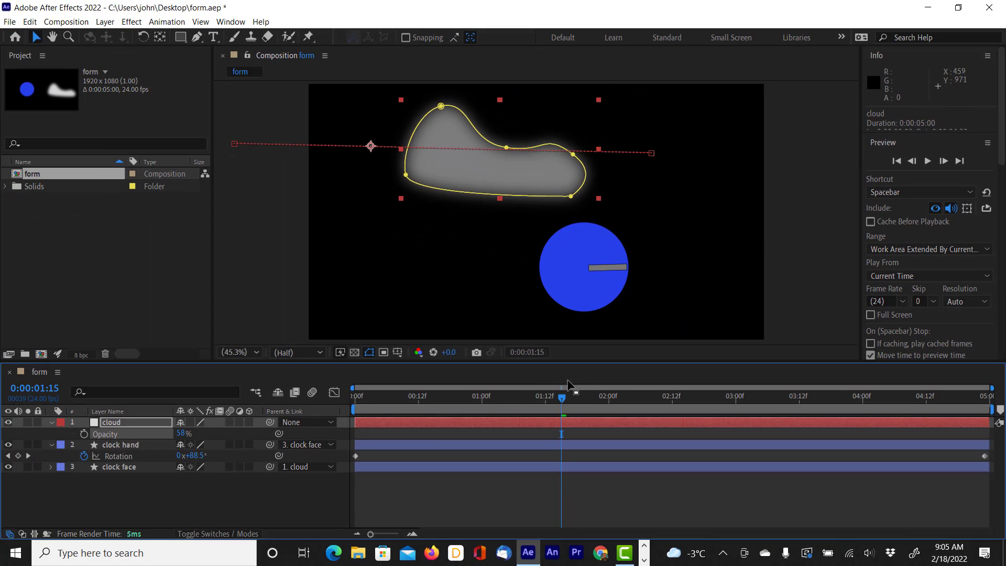
drag(558, 402, 466, 397)
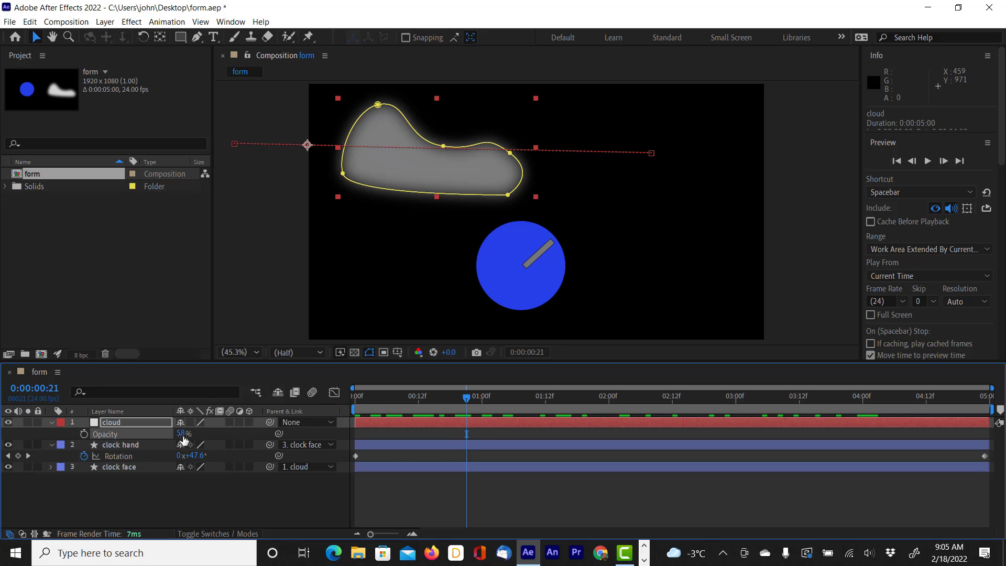
drag(183, 434, 192, 434)
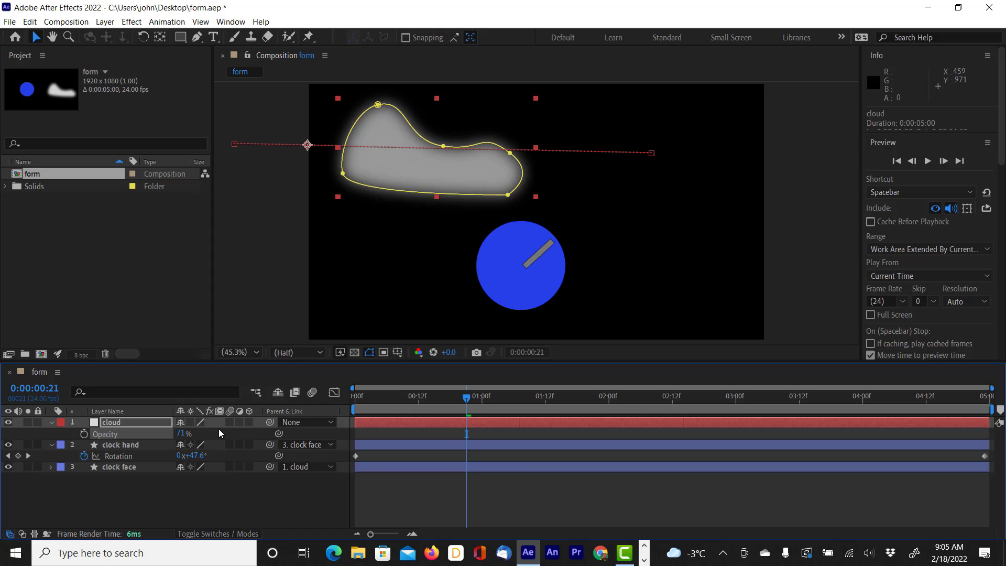
key(ctrl+s)
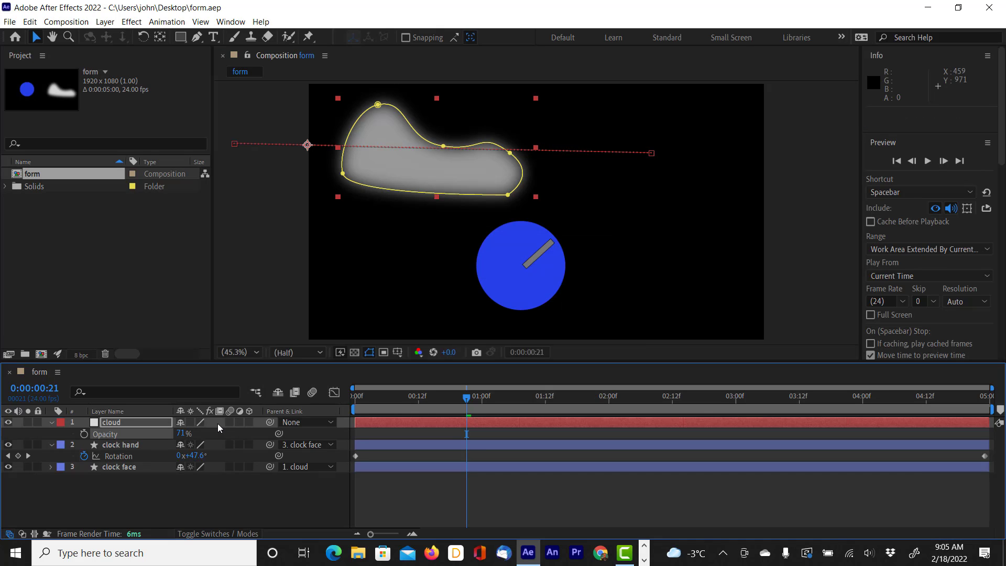